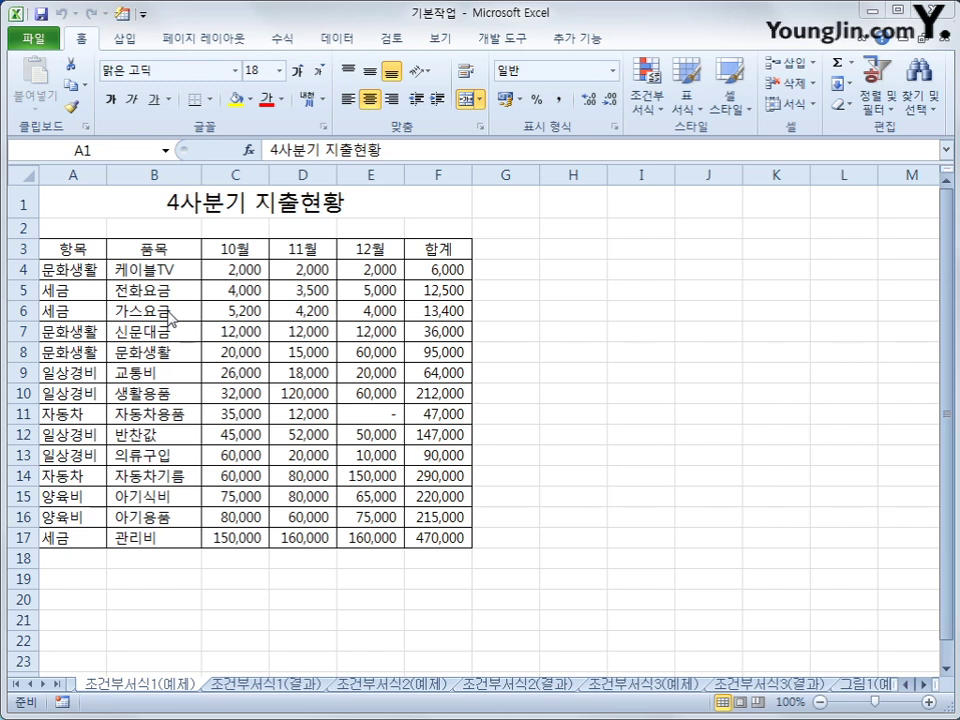
Start a new conditional formatting rule for A4:F17 that uses a formula to determine which cells to format
click(53, 203)
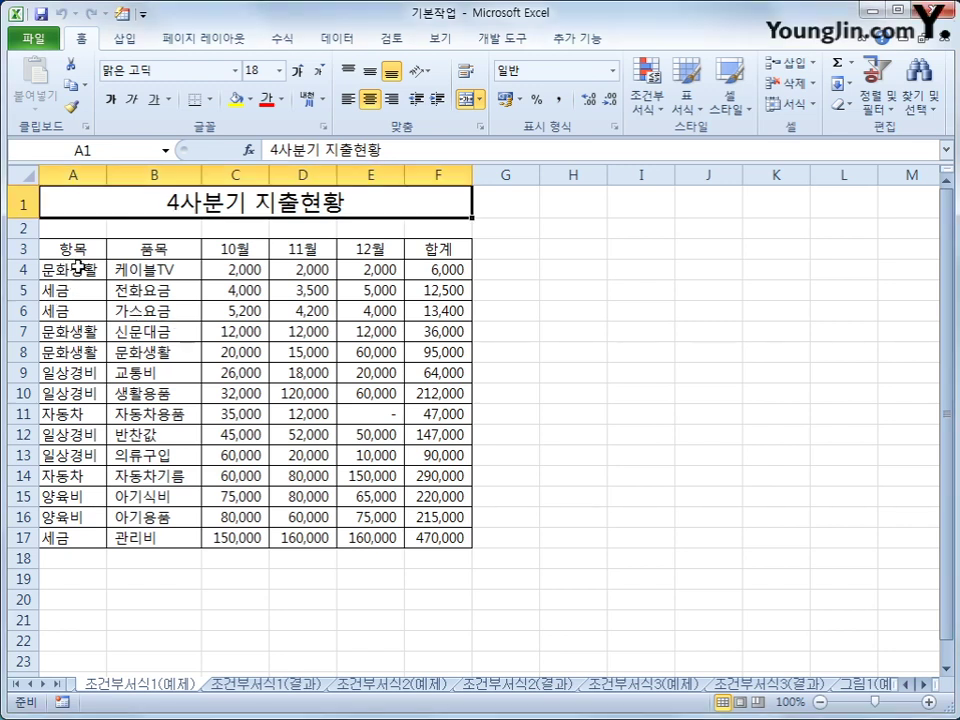
click(78, 268)
drag(78, 268, 435, 527)
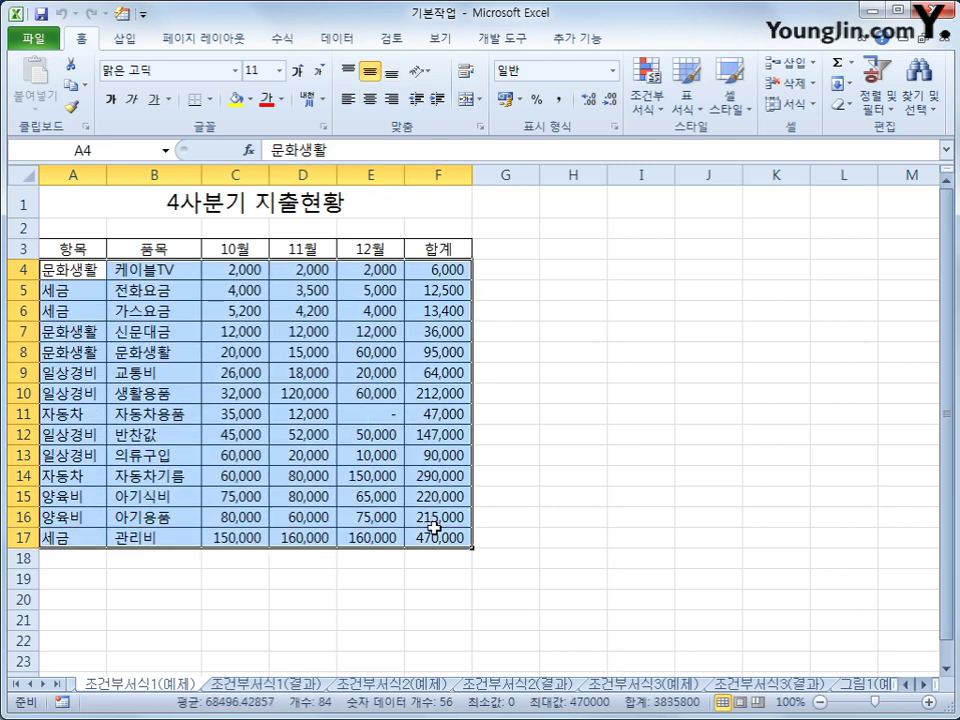
click(656, 110)
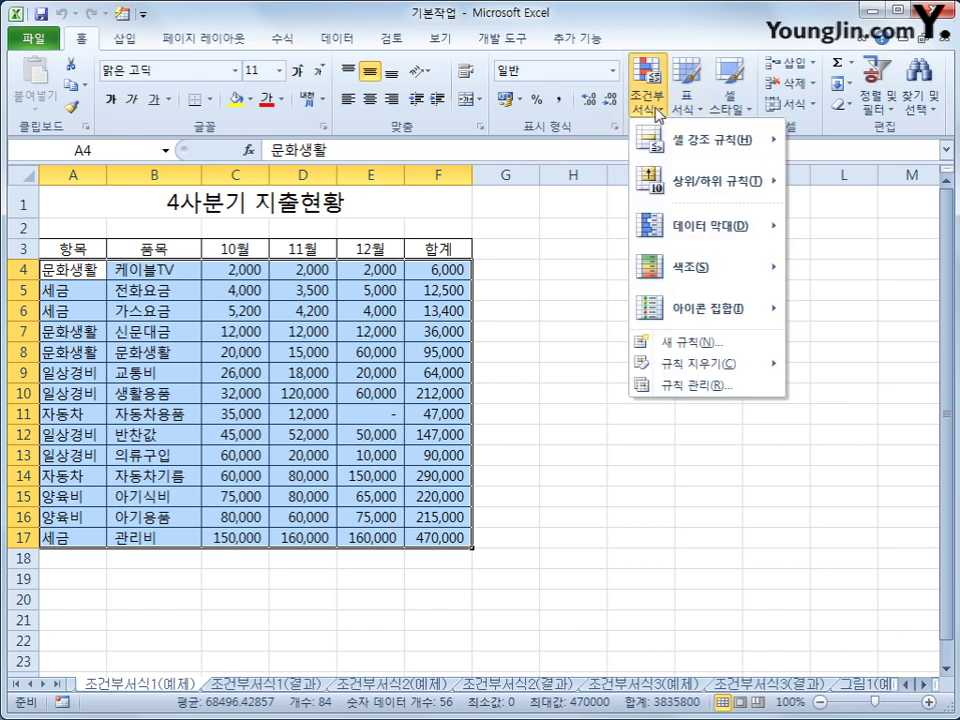
click(680, 345)
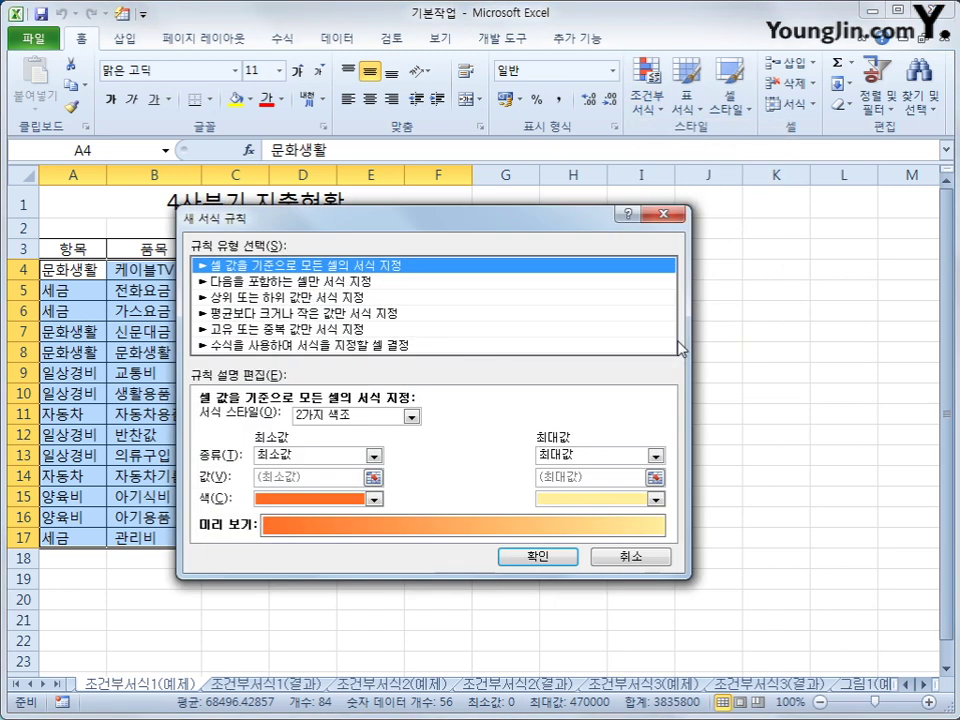
drag(334, 226, 514, 256)
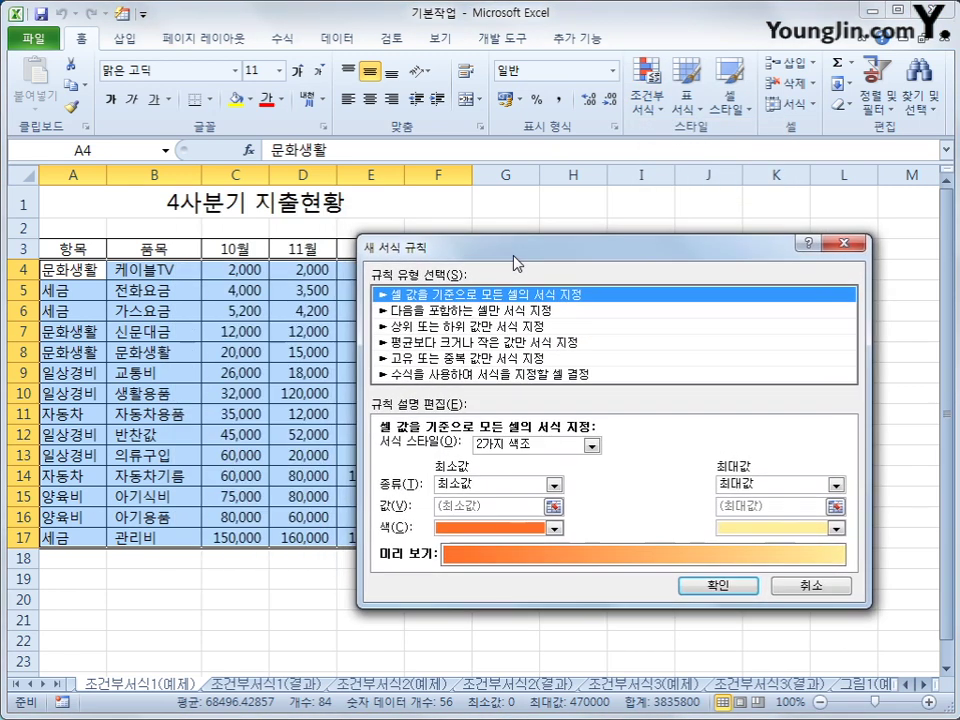
click(445, 375)
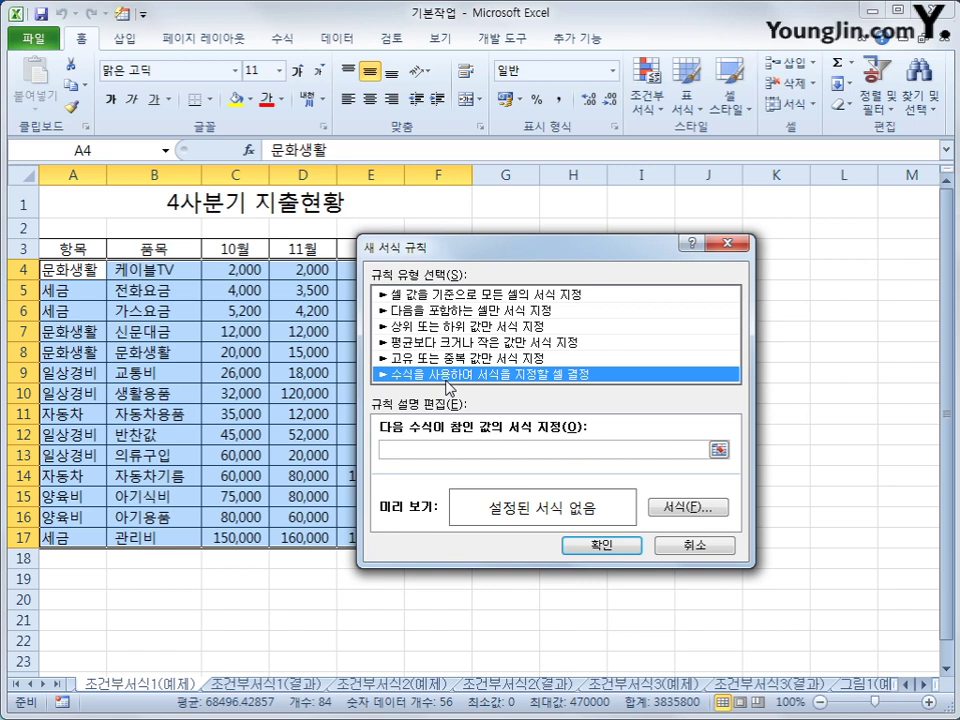
Enter =$A4="문화생활" as the rule's formula, with only the column reference absolute
click(446, 454)
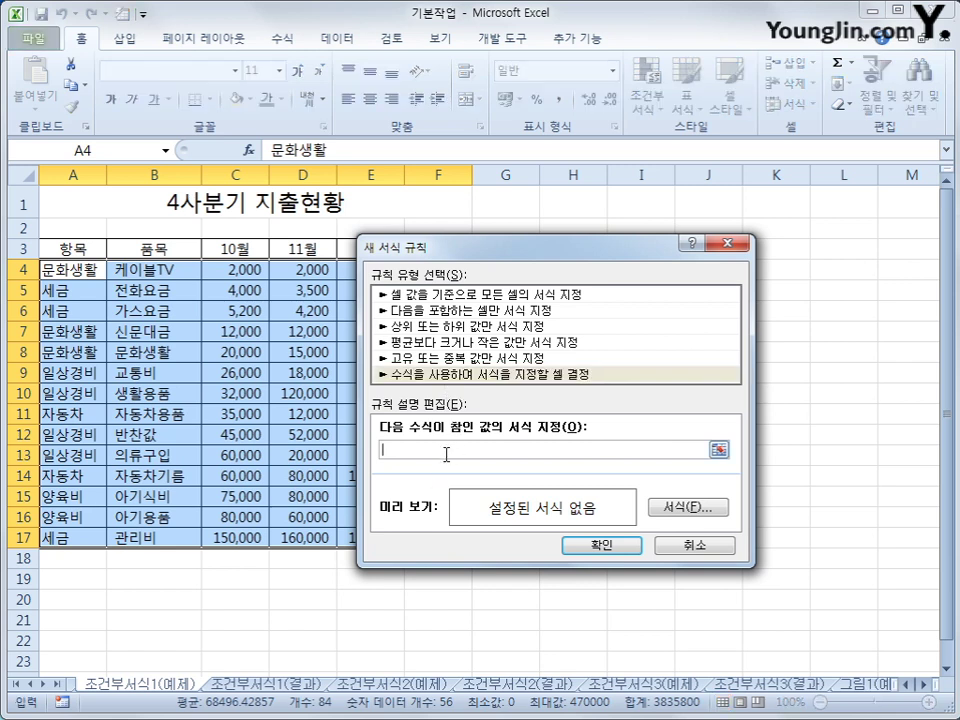
text(ㅋ)
click(77, 269)
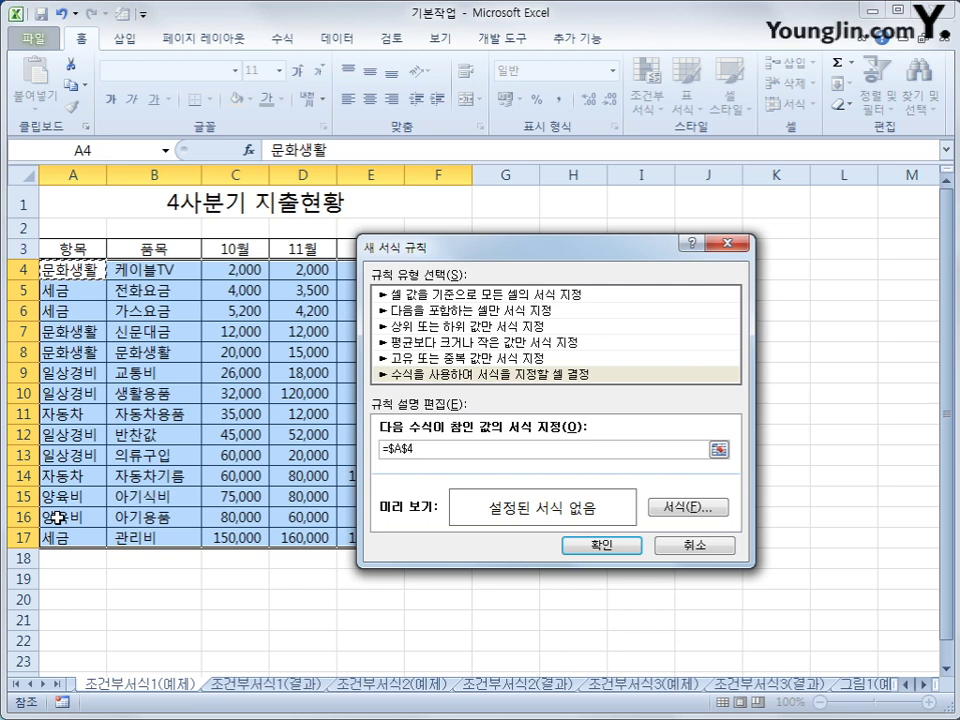
key(F4)
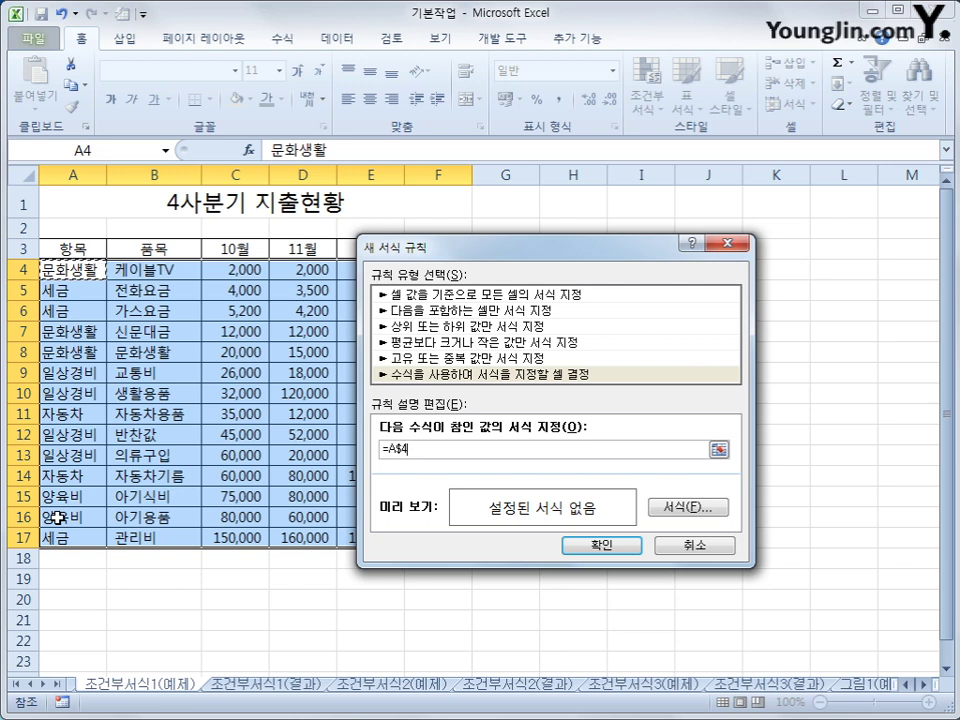
key(F4)
text(=)
text("문화새)
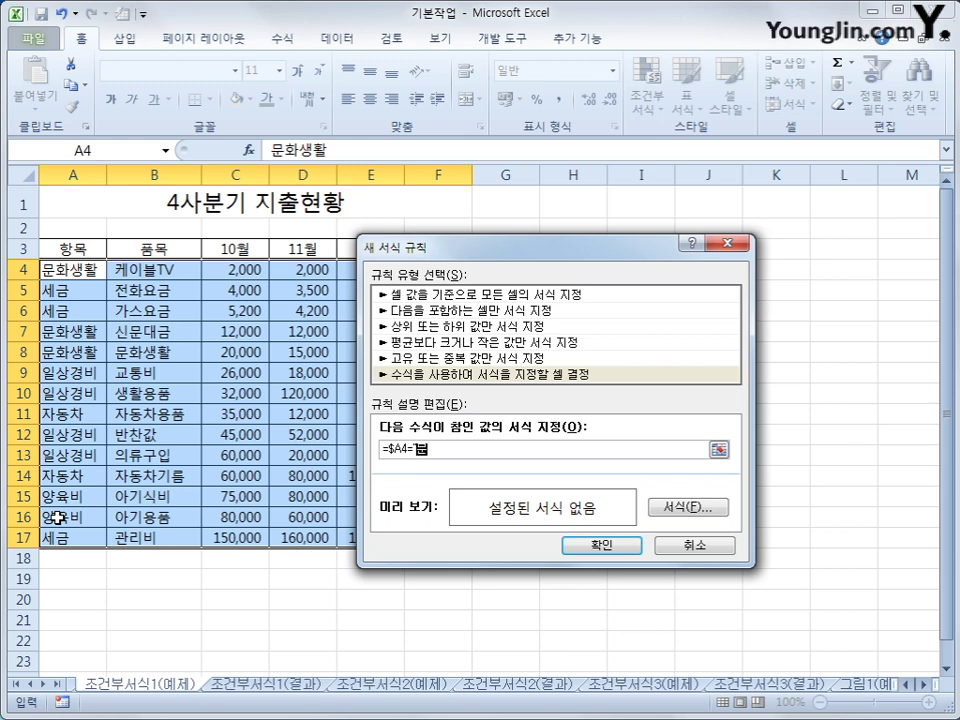
text(활")
Set the rule's font to bold italic (굵은 기울임꼴) in standard blue and apply the rule to the table
click(677, 507)
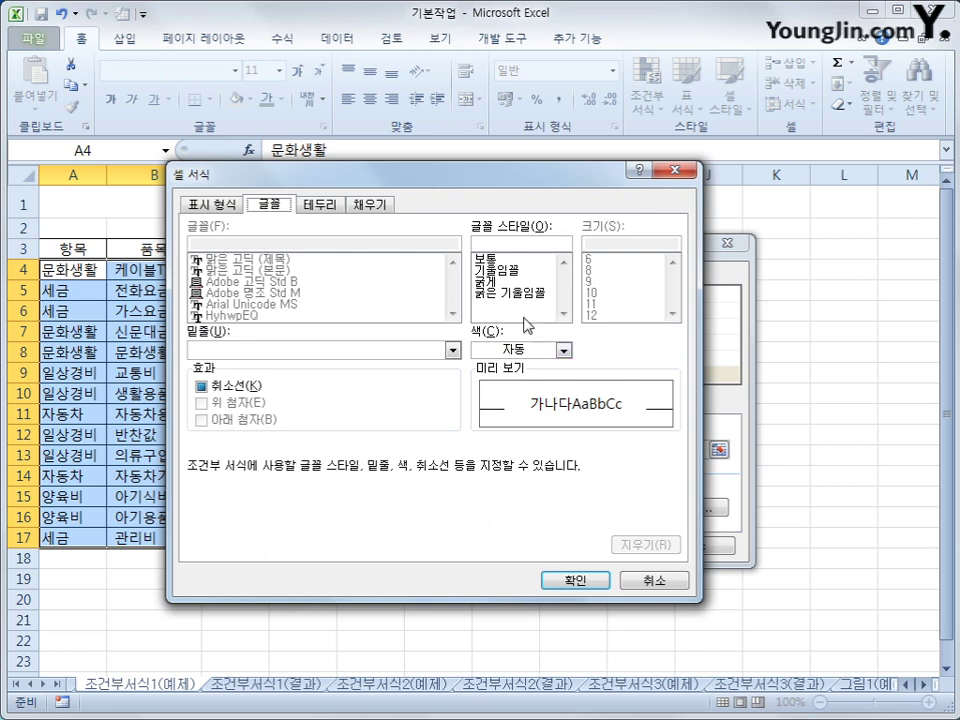
click(523, 294)
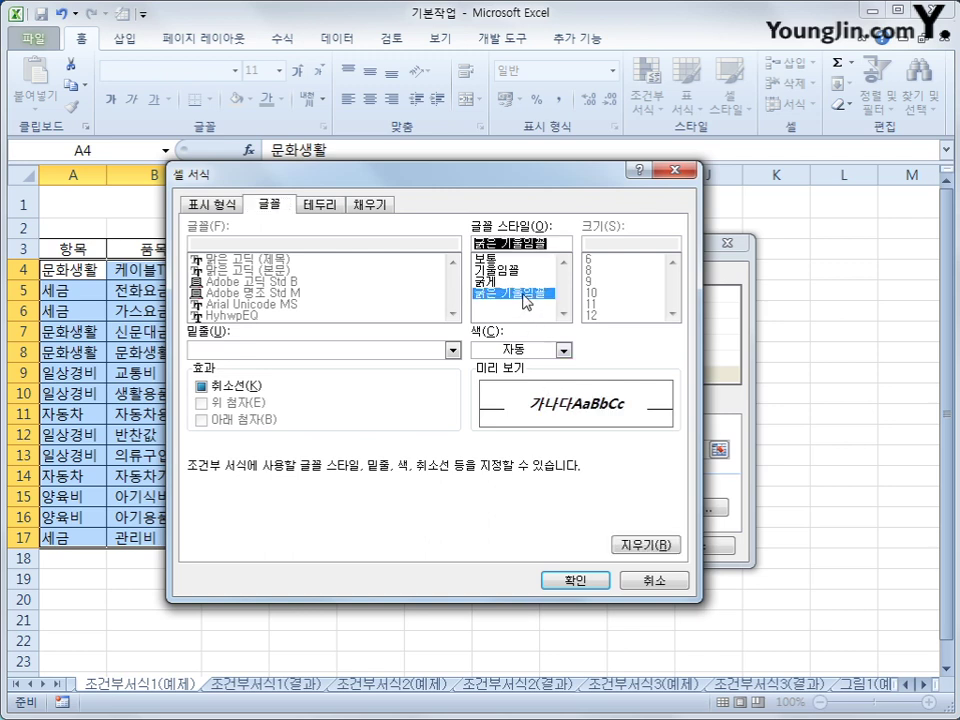
click(563, 350)
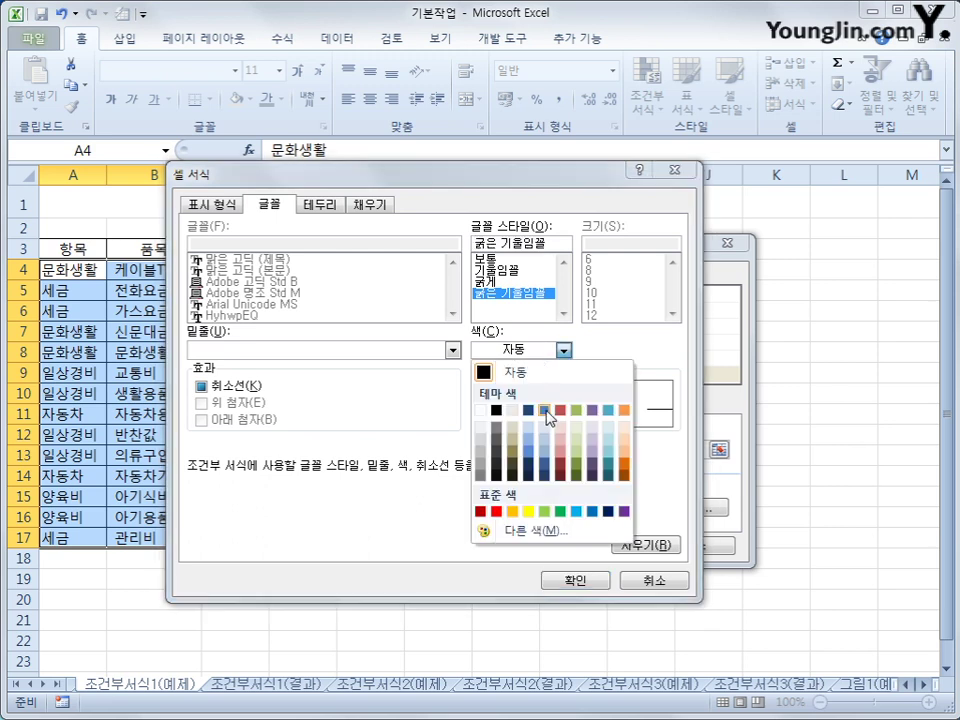
click(593, 518)
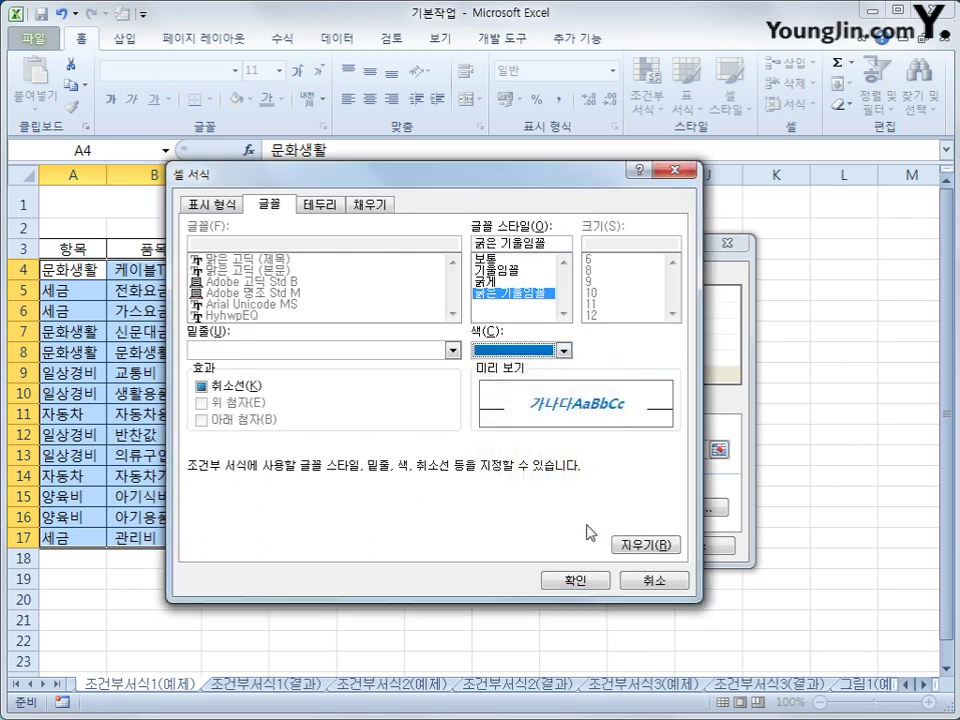
click(580, 580)
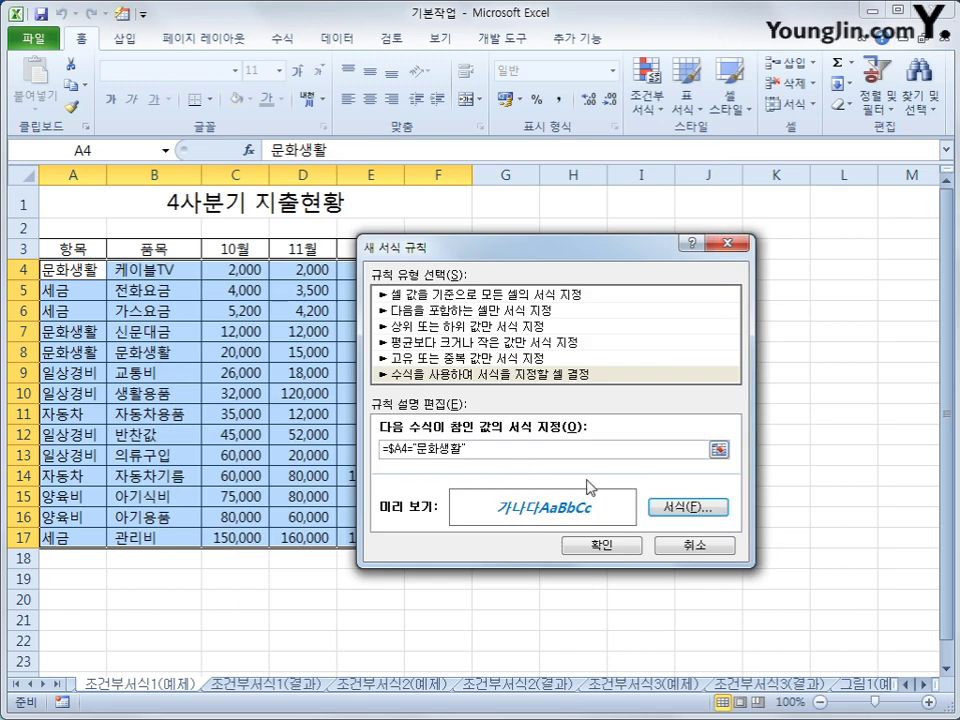
click(606, 549)
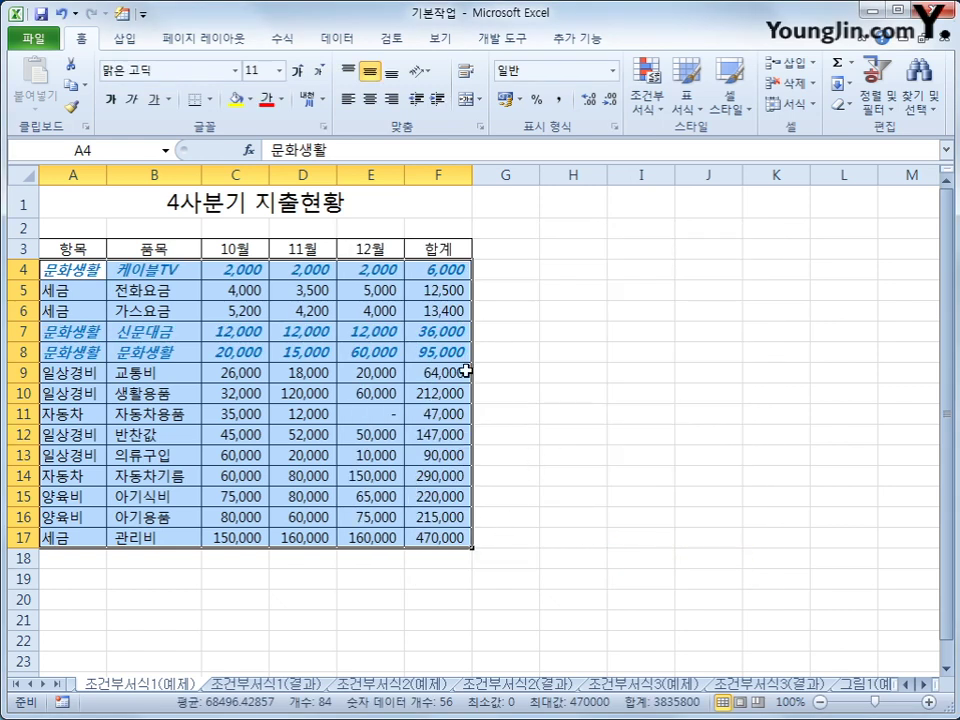
Compare the formatted expense table with the 조건부서식1(결과) sheet
click(450, 336)
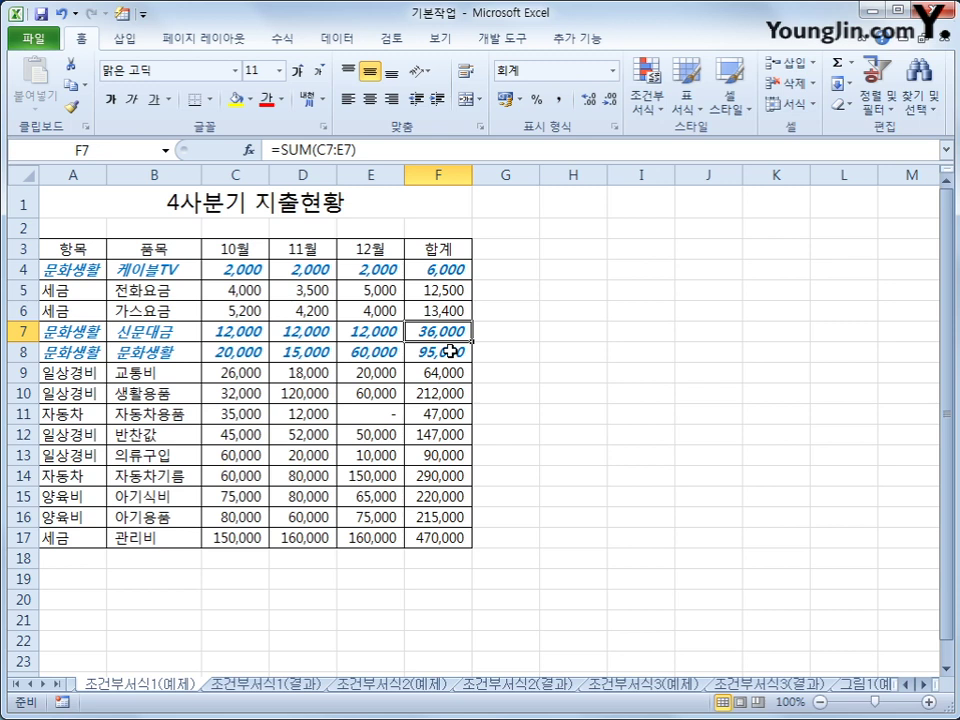
click(300, 686)
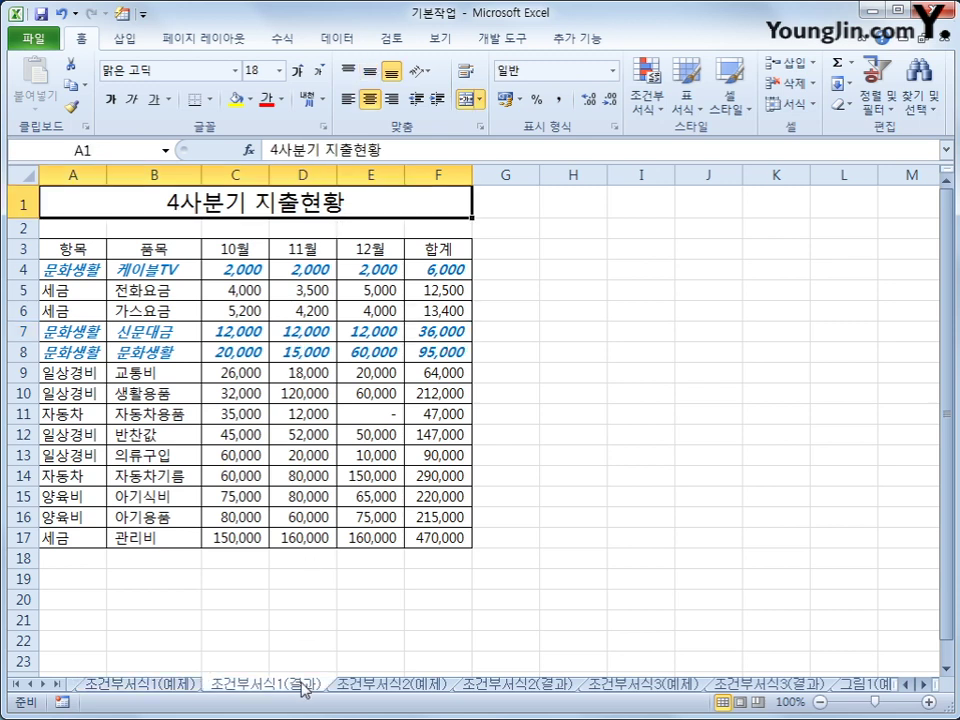
click(160, 688)
click(210, 688)
On the 조건부서식2(예제) sheet, start a new formula-based conditional formatting rule for A4:H15
click(425, 688)
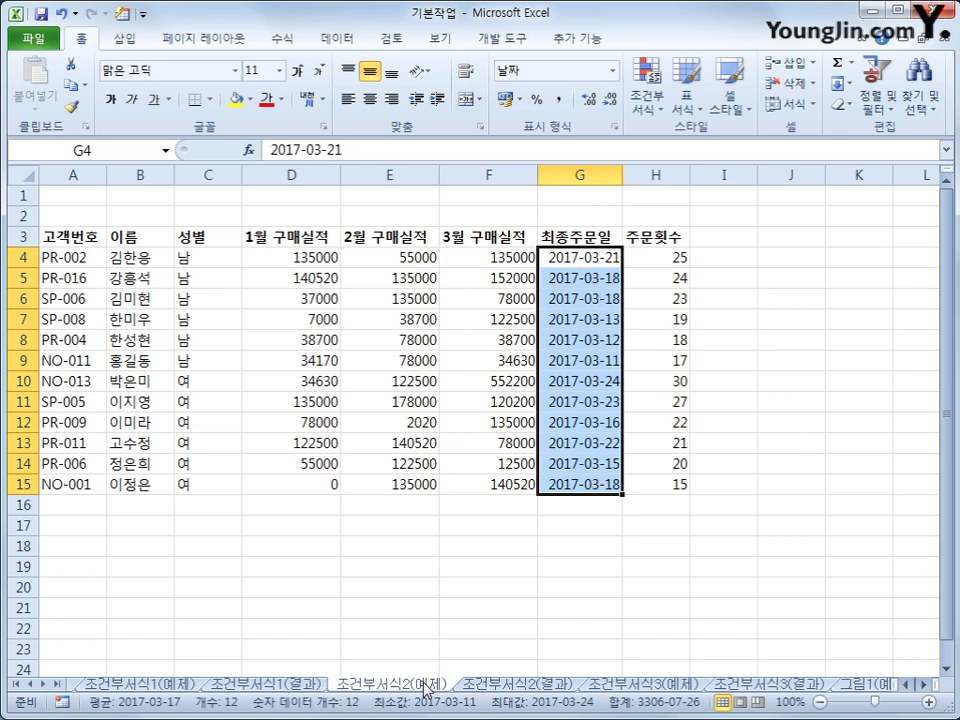
click(62, 260)
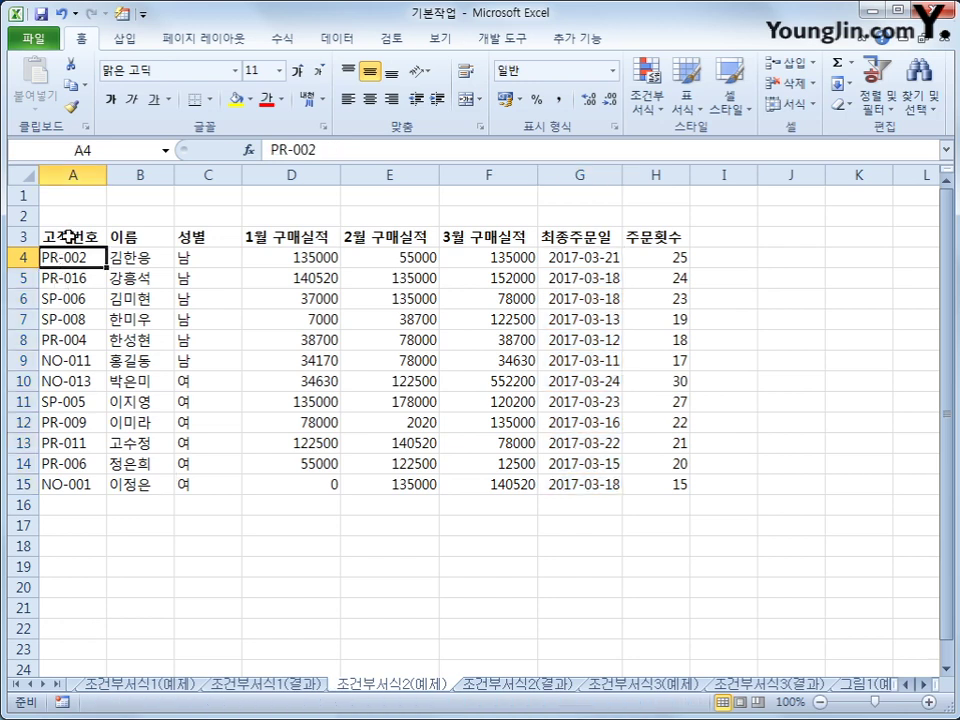
drag(71, 240, 627, 236)
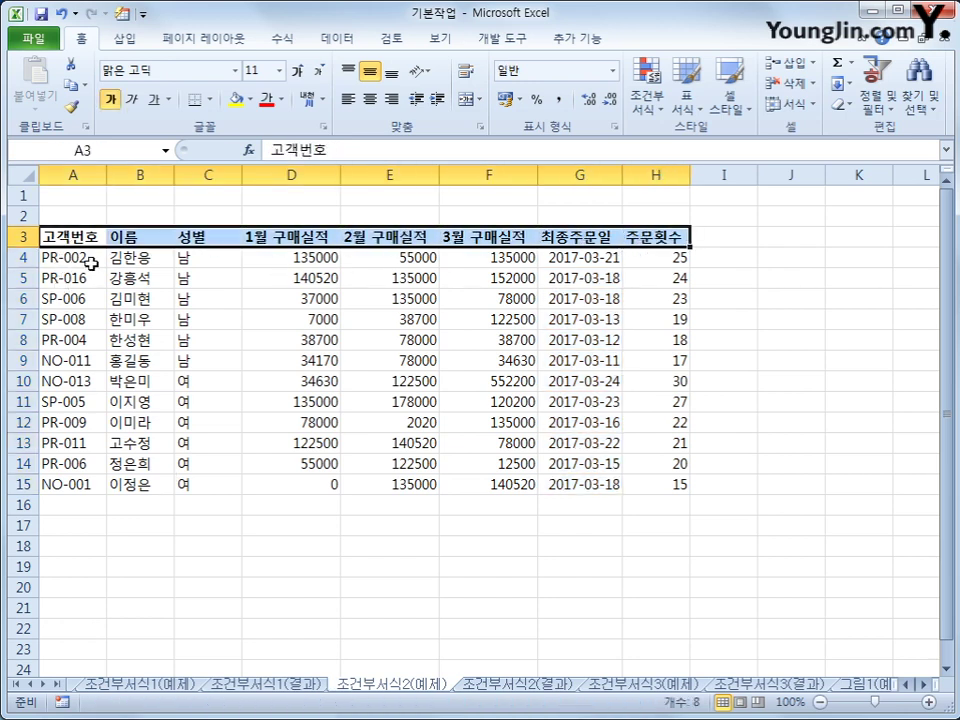
drag(82, 258, 644, 486)
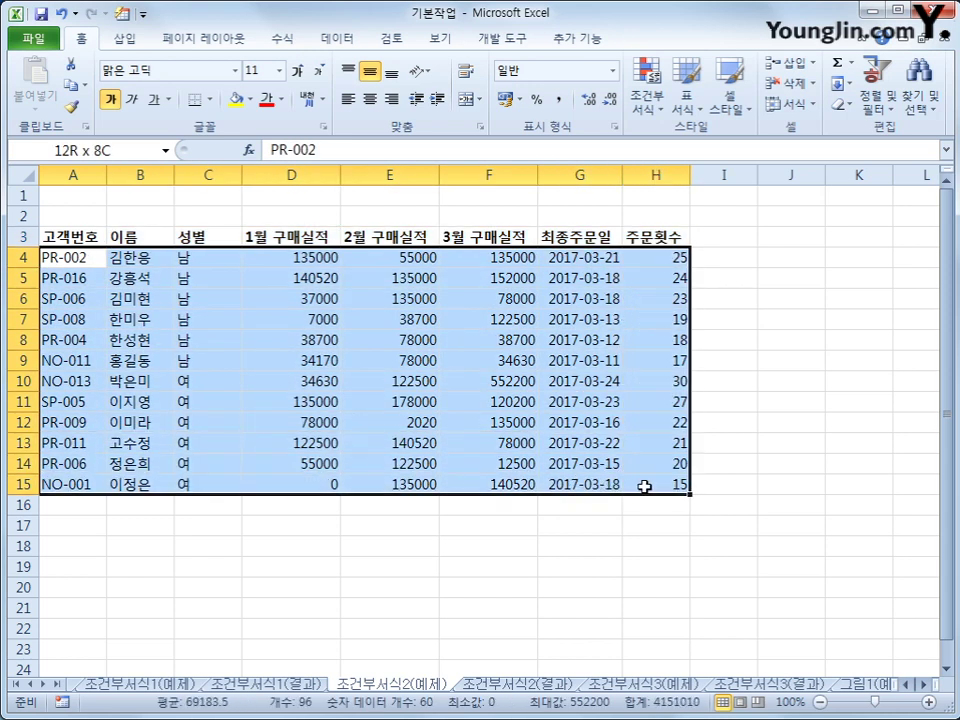
drag(644, 486, 644, 486)
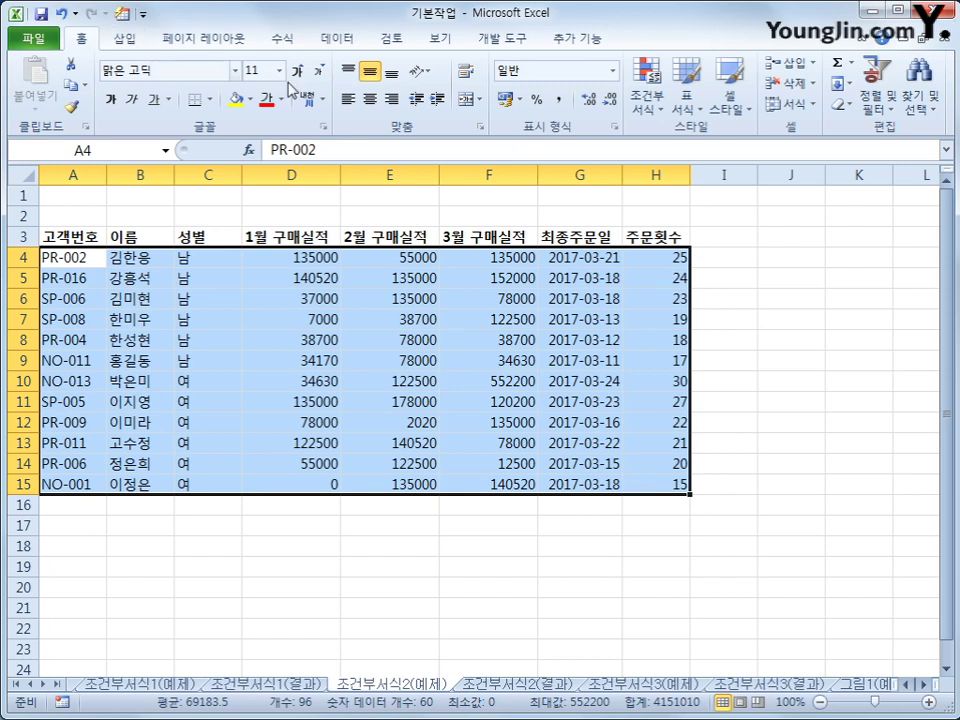
click(648, 110)
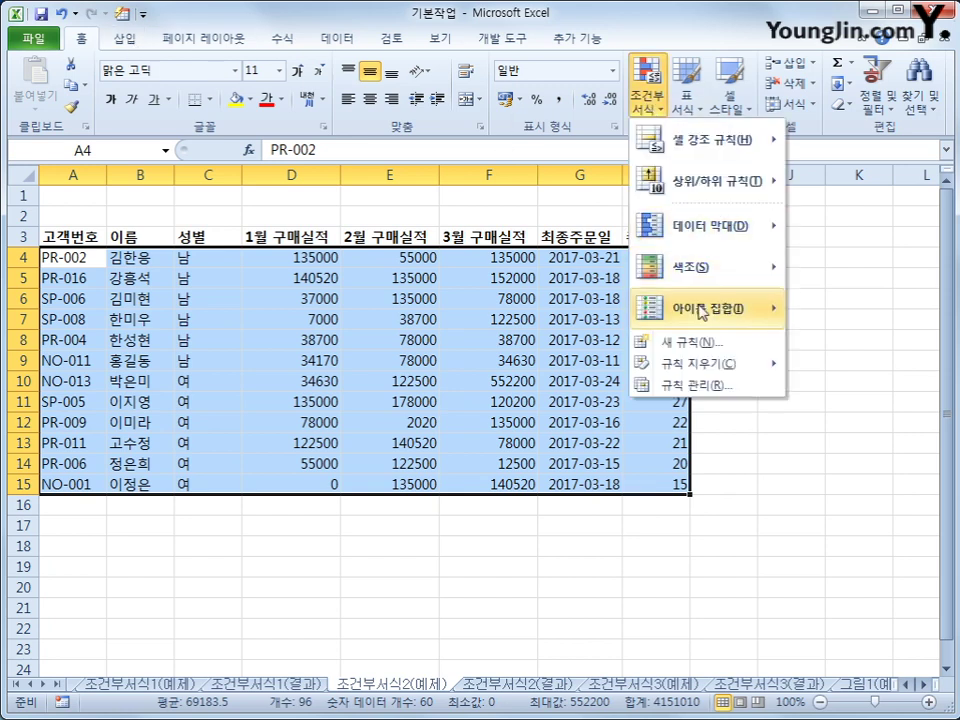
click(705, 350)
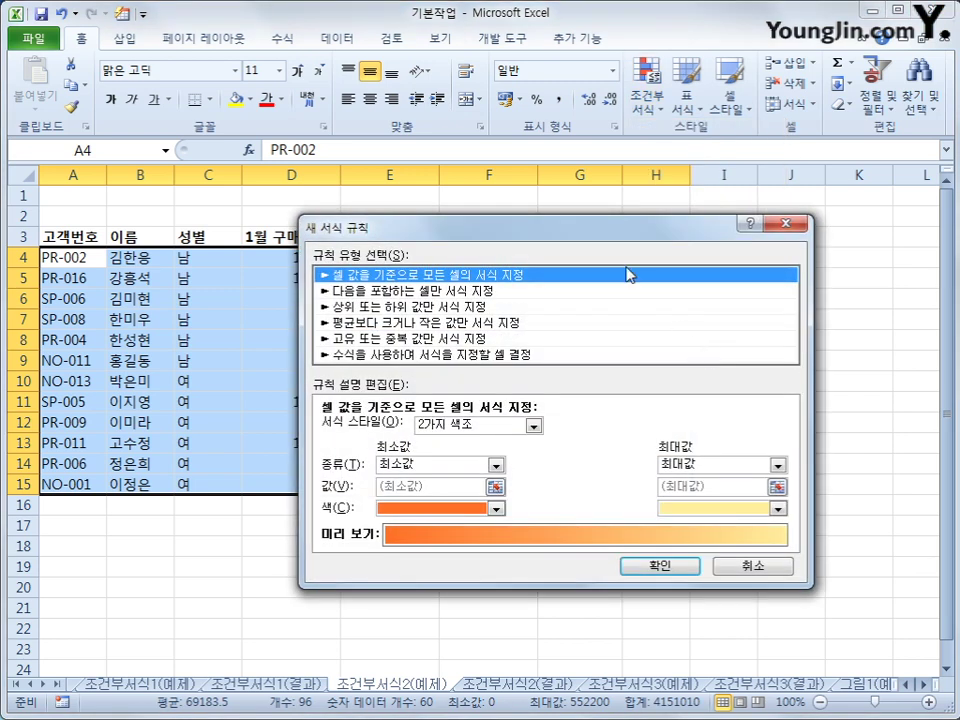
drag(609, 236, 682, 300)
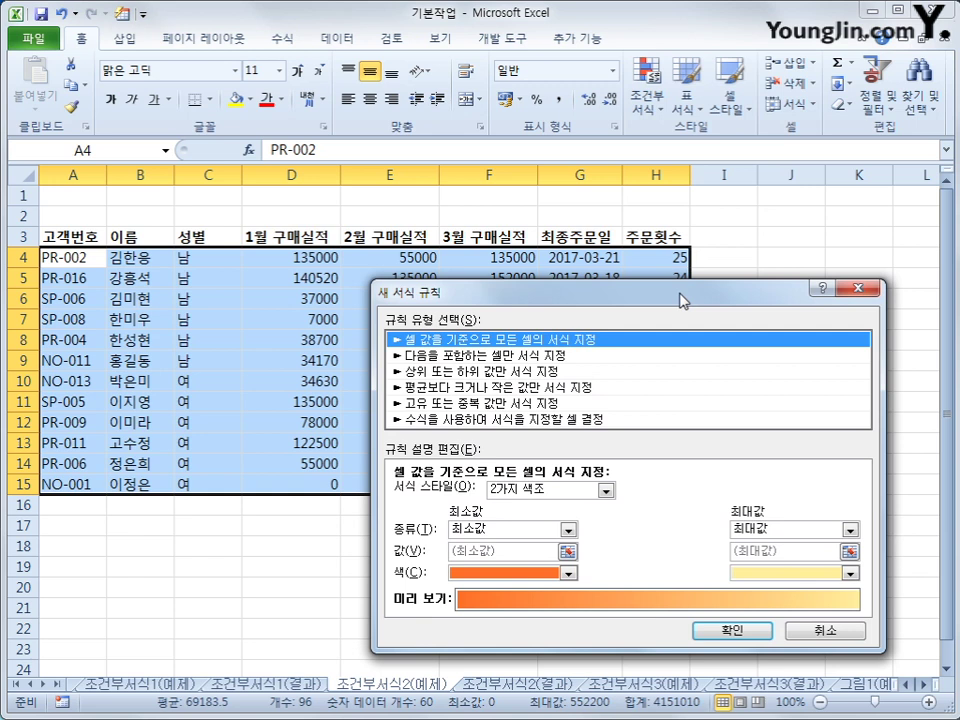
click(500, 419)
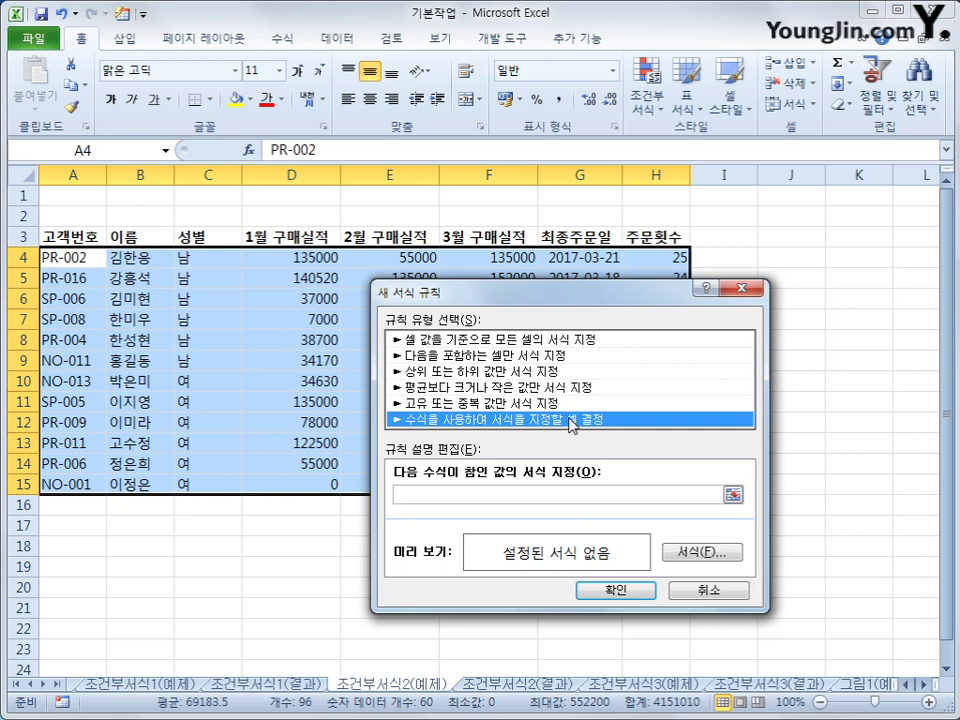
Begin the rule's formula with =and($D4>=100000, to test the January purchases
click(544, 495)
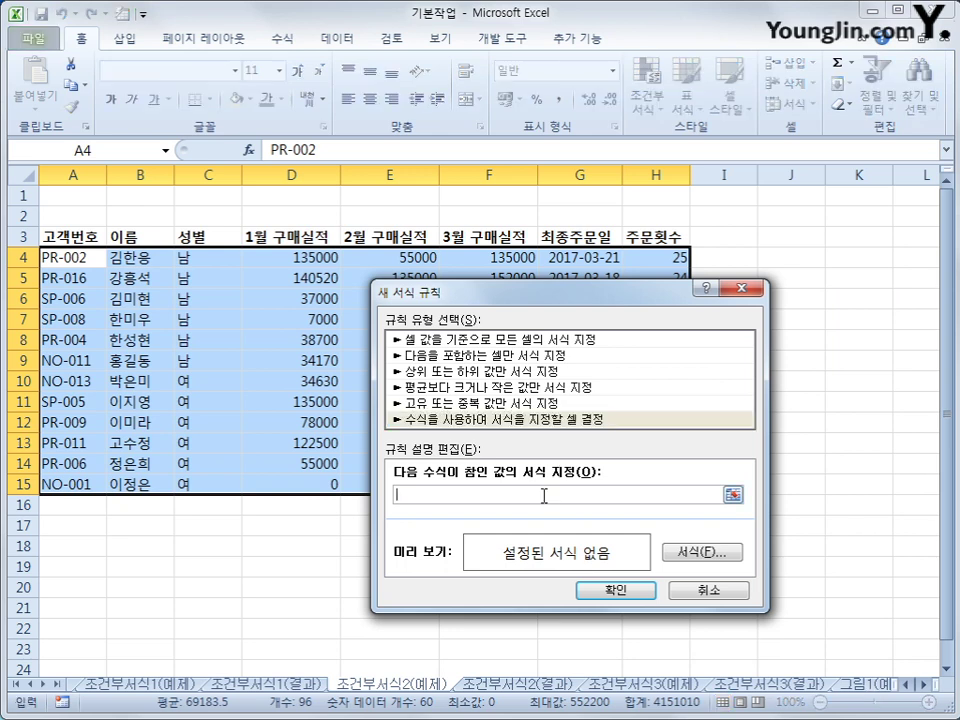
text(=and()
click(297, 259)
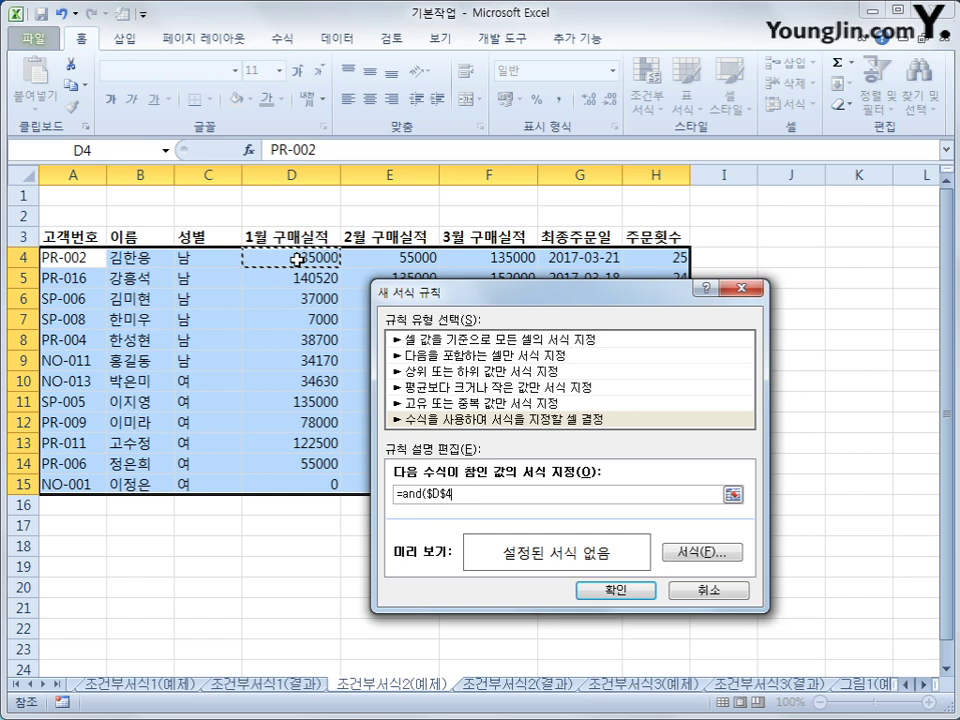
key(F4)
key(F4)
text(>=1)
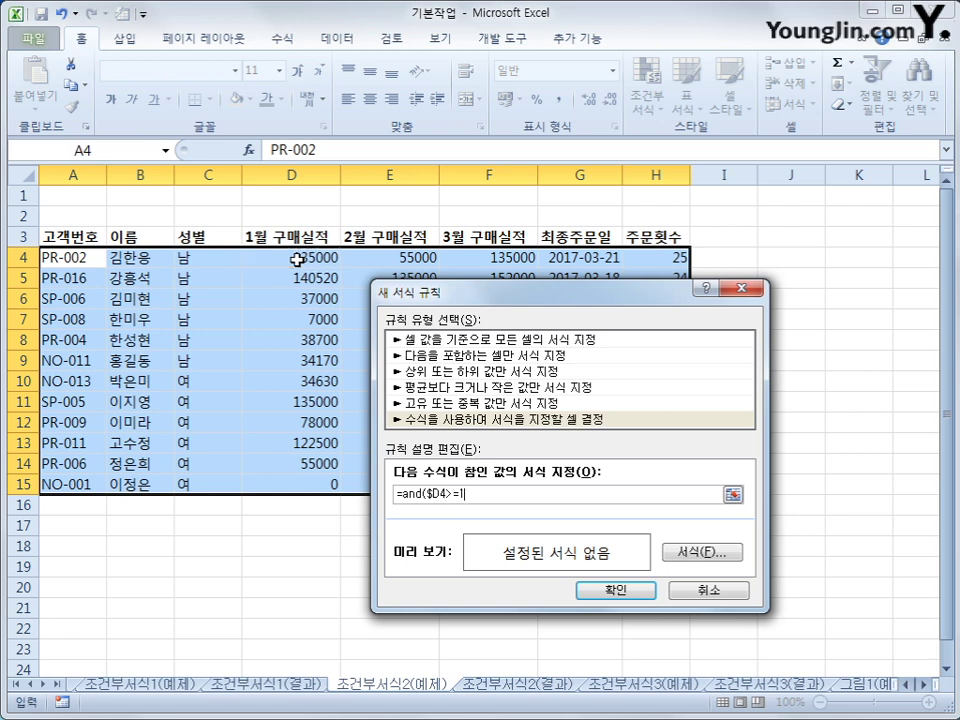
text(00000,)
Add the February purchases condition $E4>=100000 to the AND formula
click(392, 258)
key(F4)
key(F4)
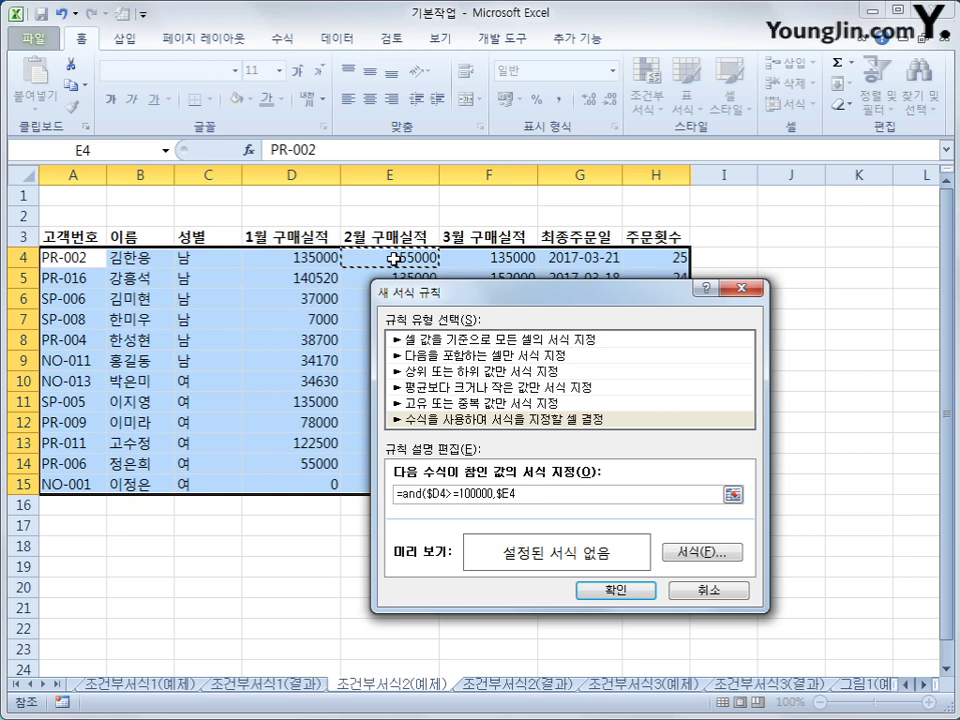
text(>=100000)
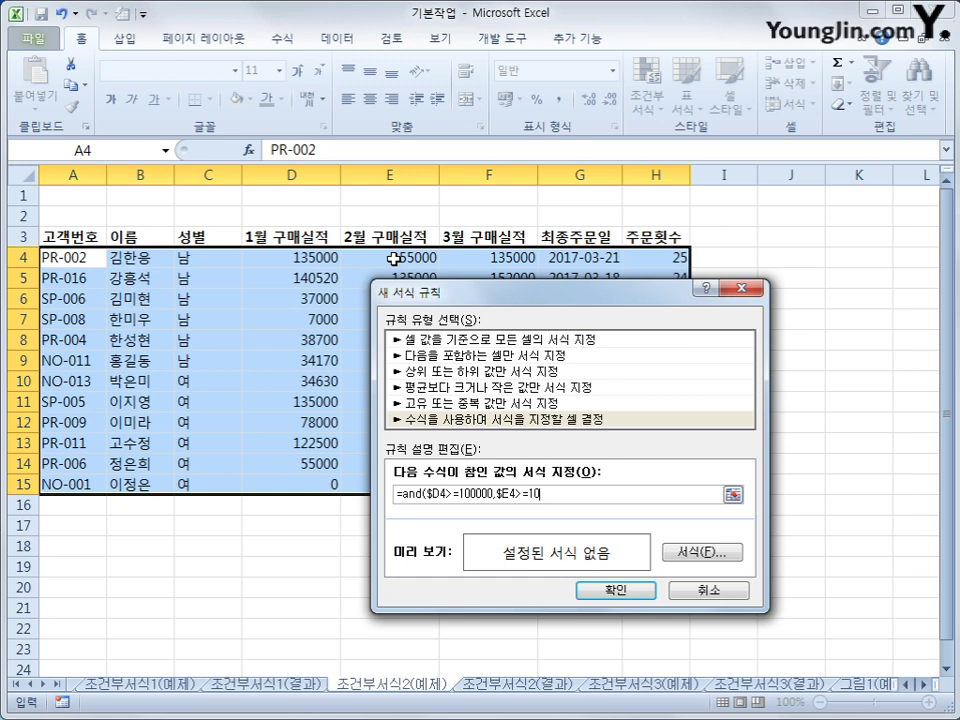
text(,)
Add the March purchases condition $F4>=100000 and close the AND formula
click(481, 256)
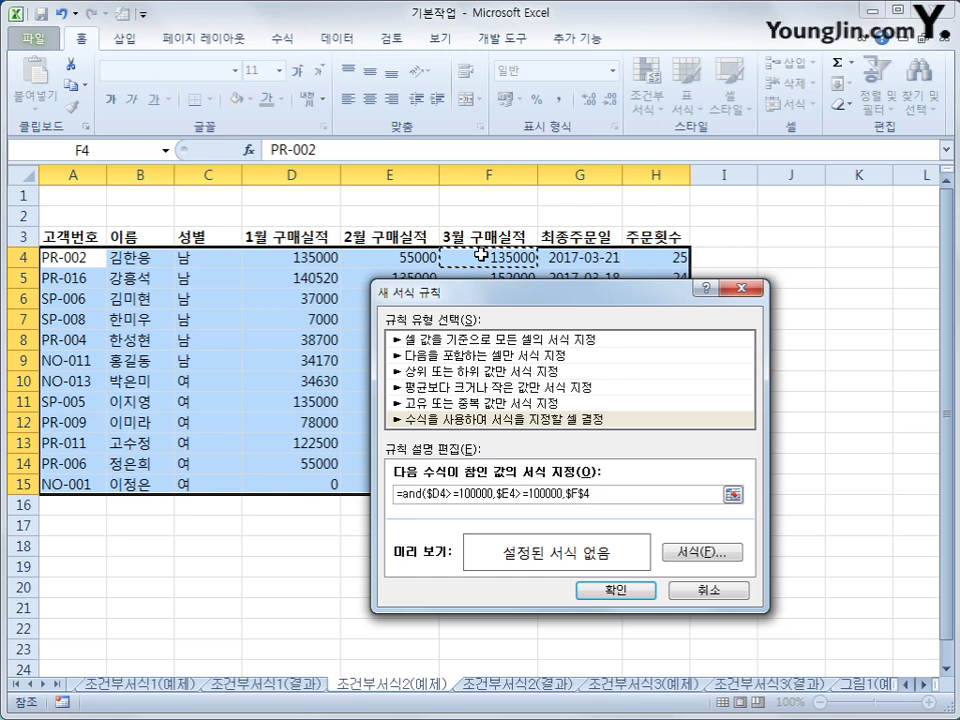
key(F4)
key(F4)
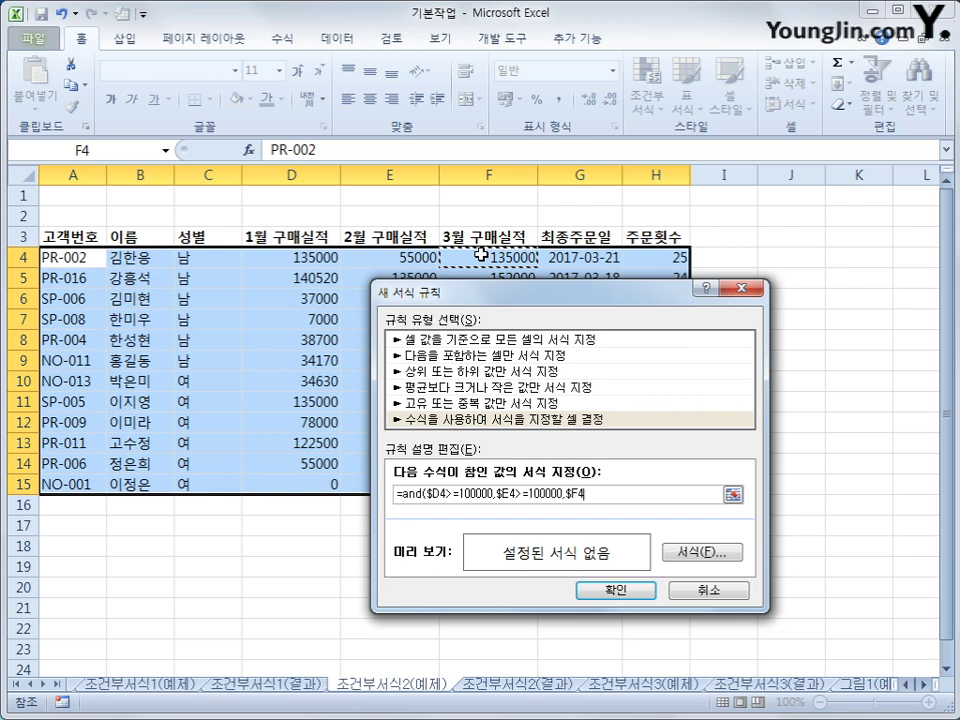
text(>=1000)
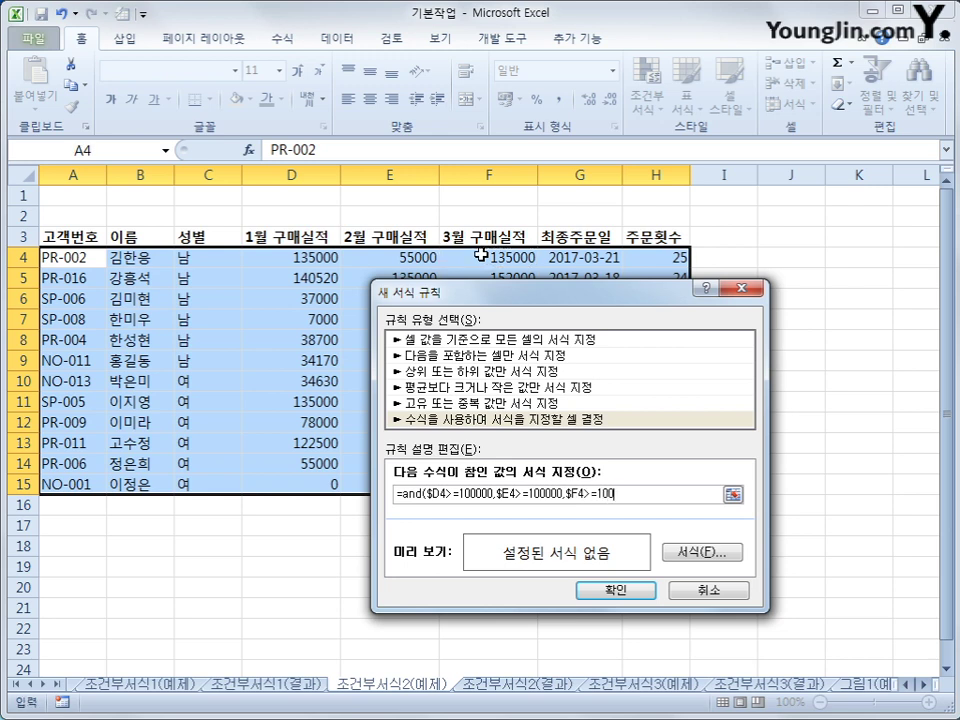
text(0)
Give the rule a bold (굵게) font in standard green and apply it to the table
click(712, 553)
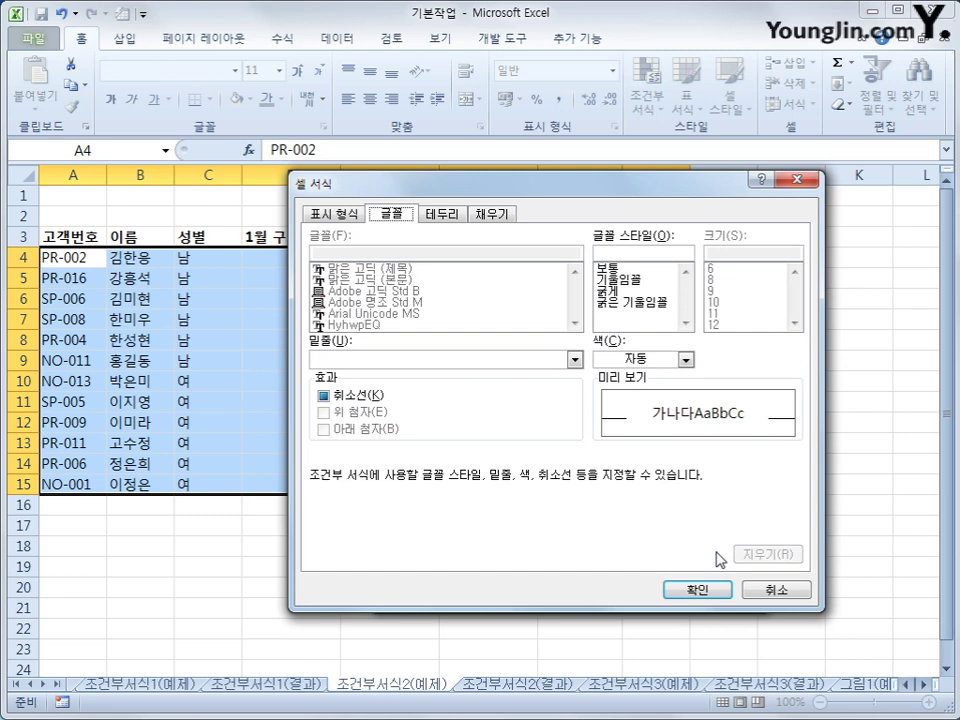
click(620, 292)
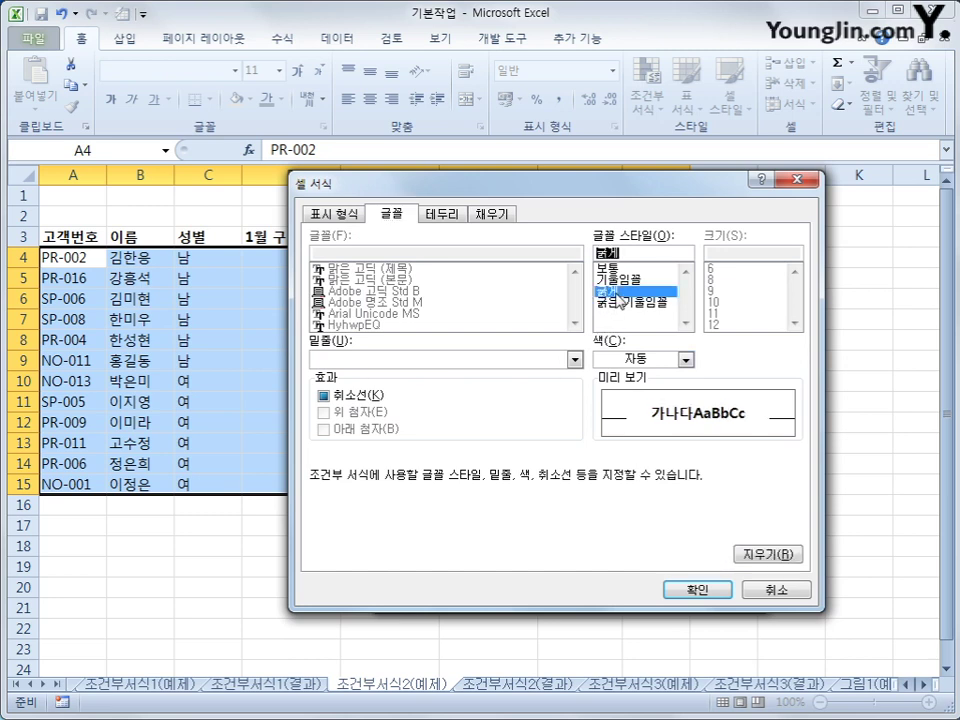
click(685, 359)
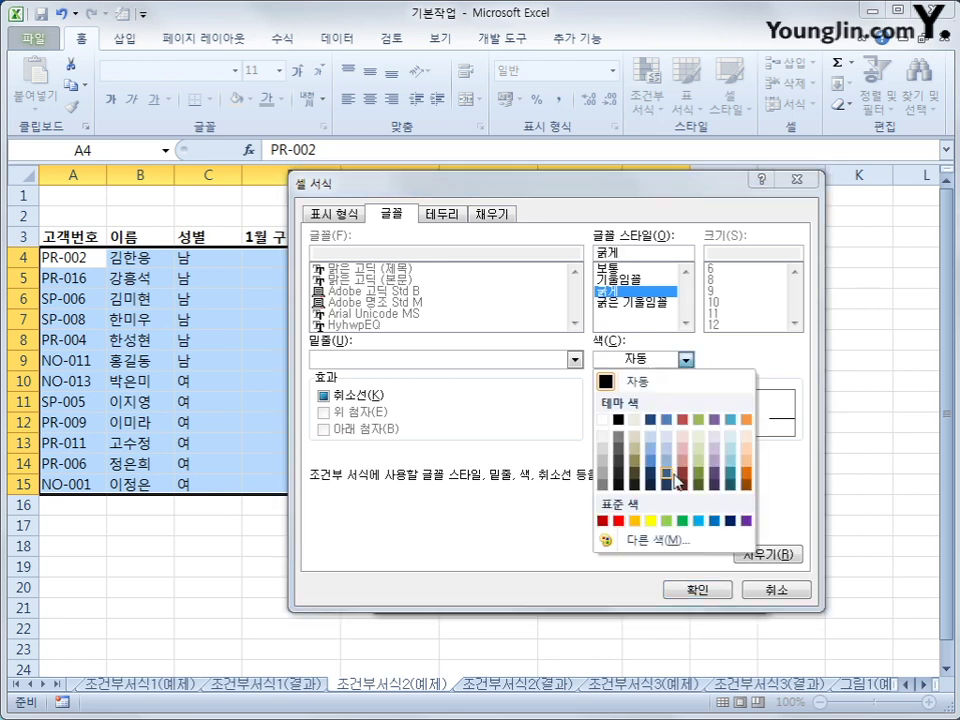
click(684, 522)
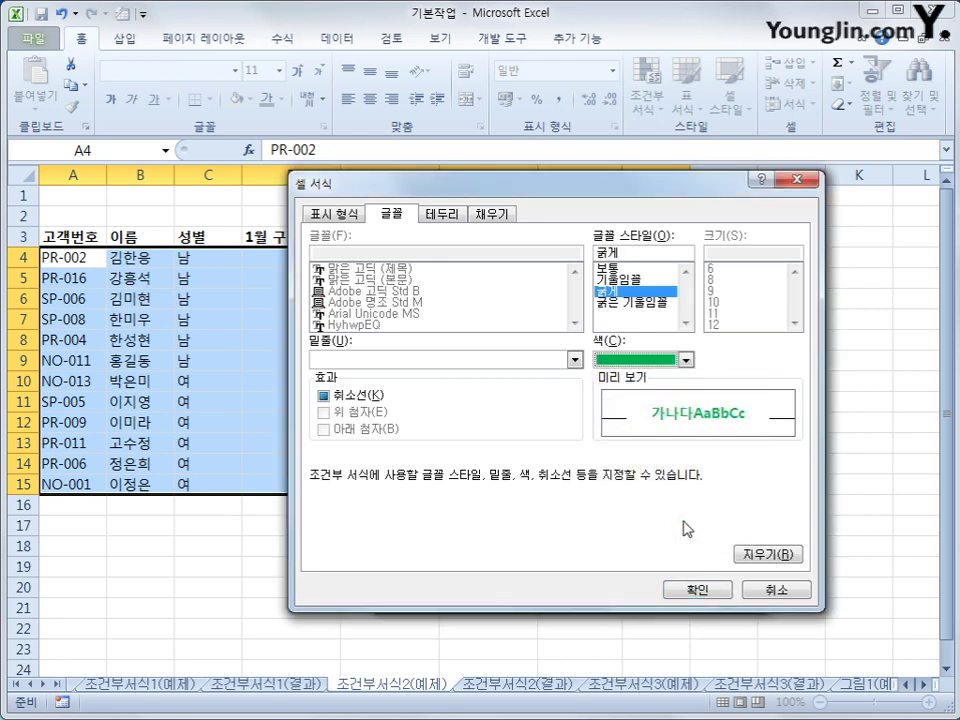
click(690, 590)
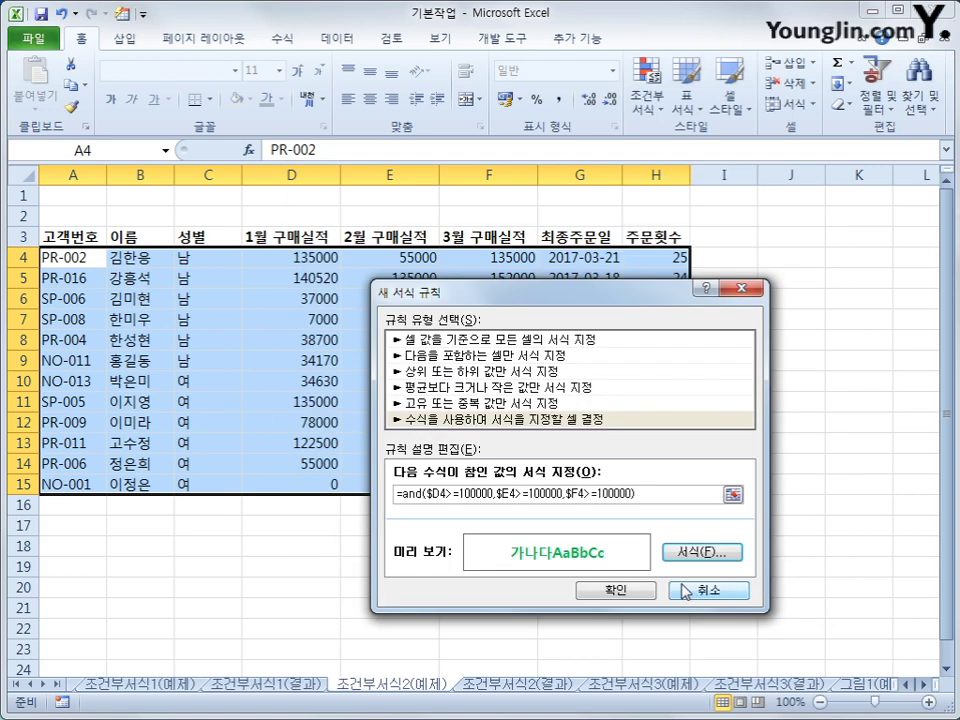
click(614, 591)
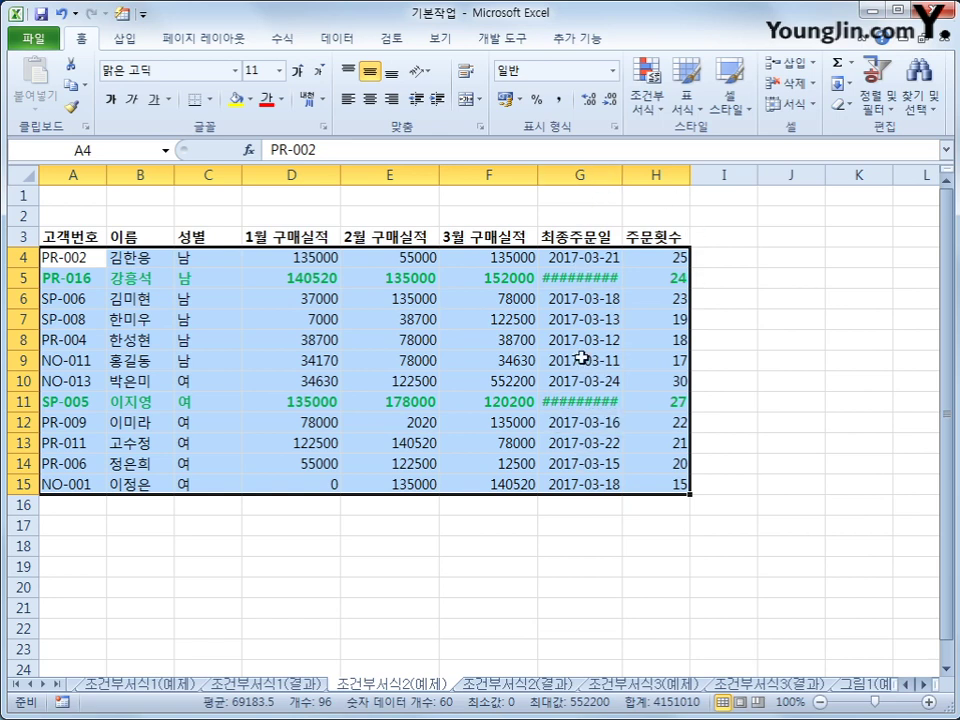
Autofit column G so the 최종주문일 dates fit in the bold rows
double_click(622, 173)
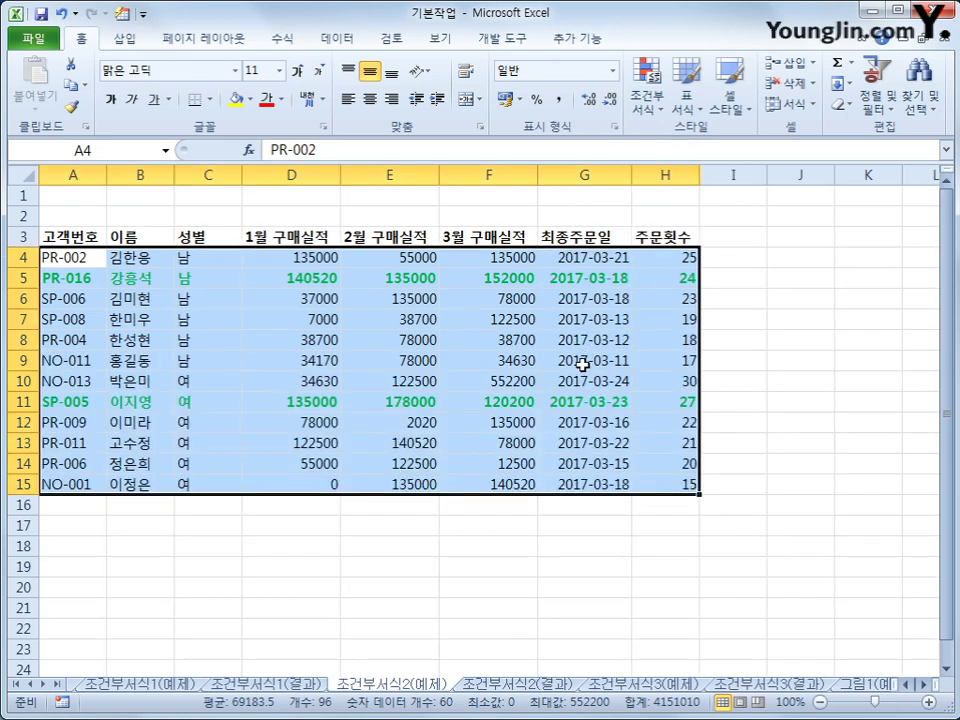
click(583, 401)
click(583, 278)
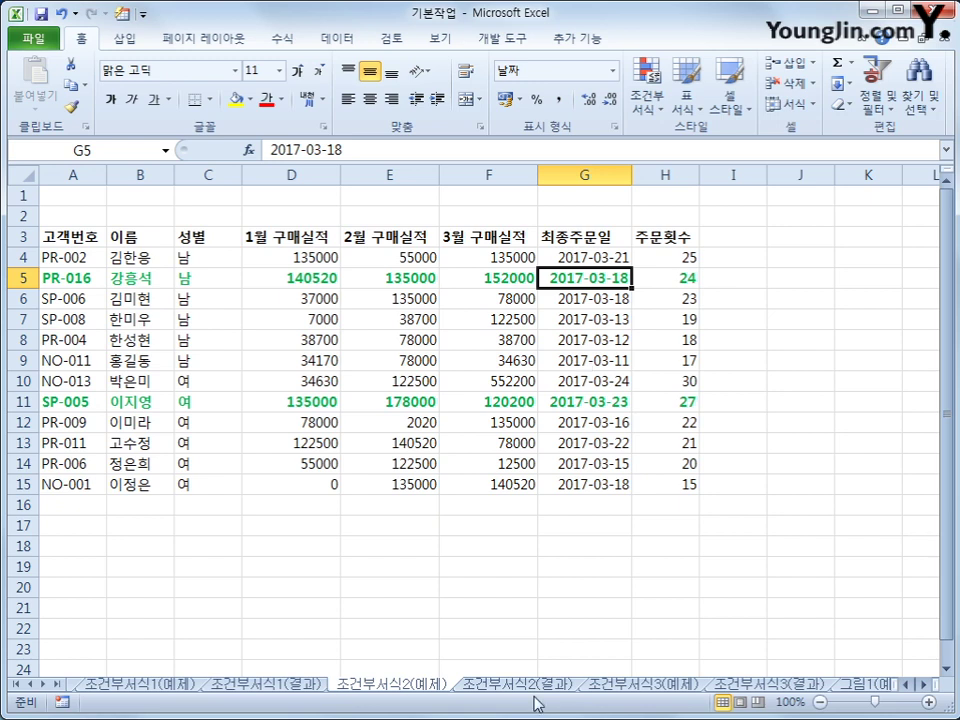
Compare the formatted purchase table with the 조건부서식2(결과) sheet
key(Up)
key(ctrl+shift+Down)
click(444, 688)
click(494, 688)
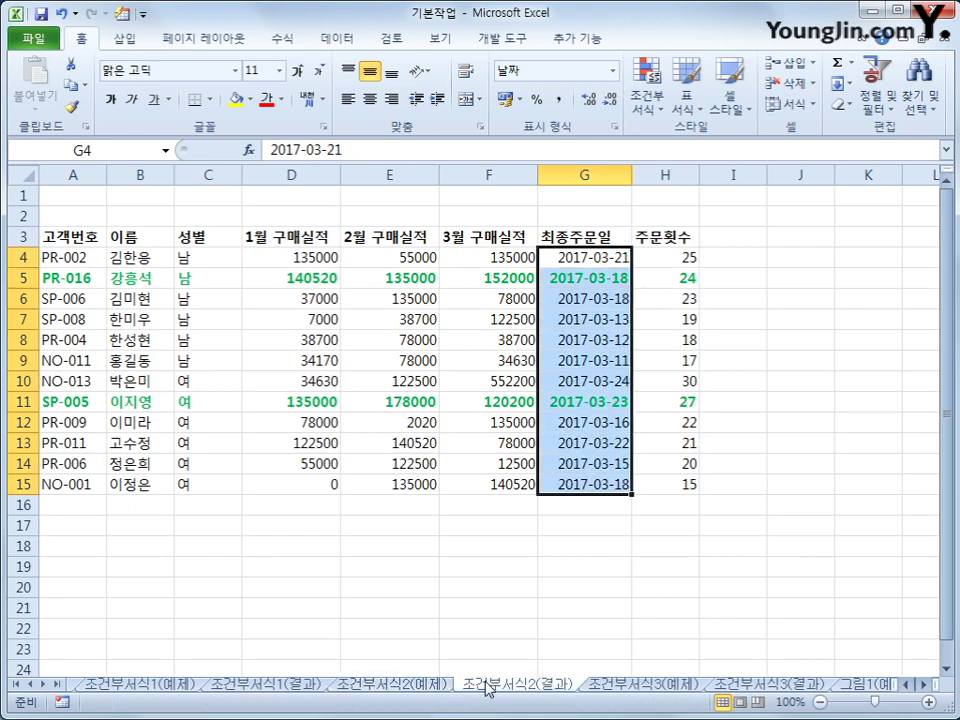
click(444, 688)
click(468, 688)
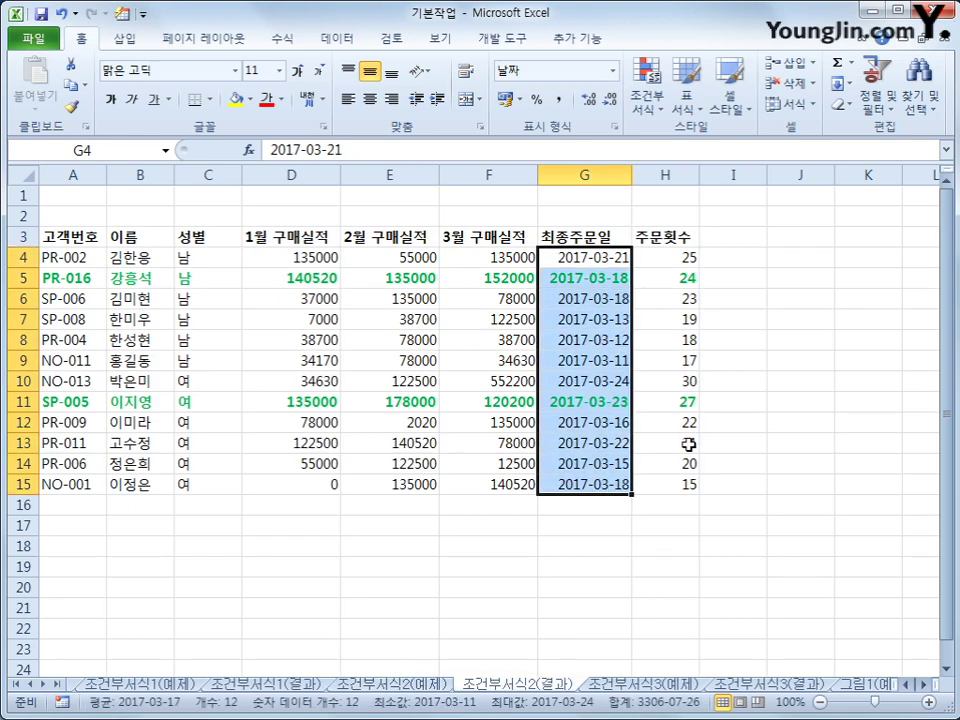
On the 조건부서식3(예제) sheet, start a new formula-based conditional formatting rule for A4:G18
click(660, 688)
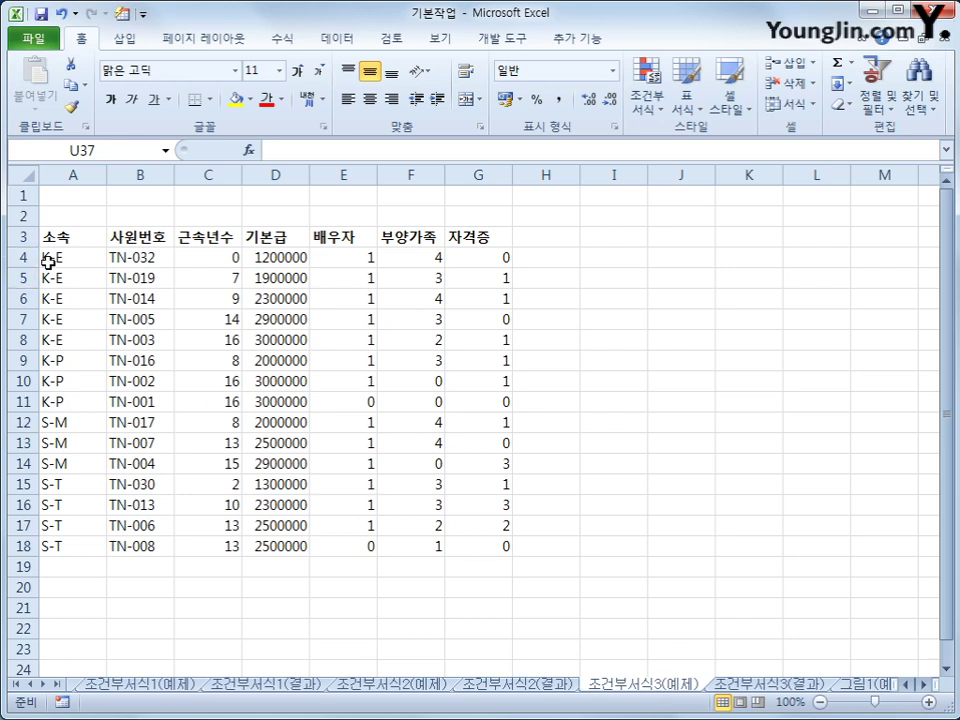
drag(45, 257, 463, 546)
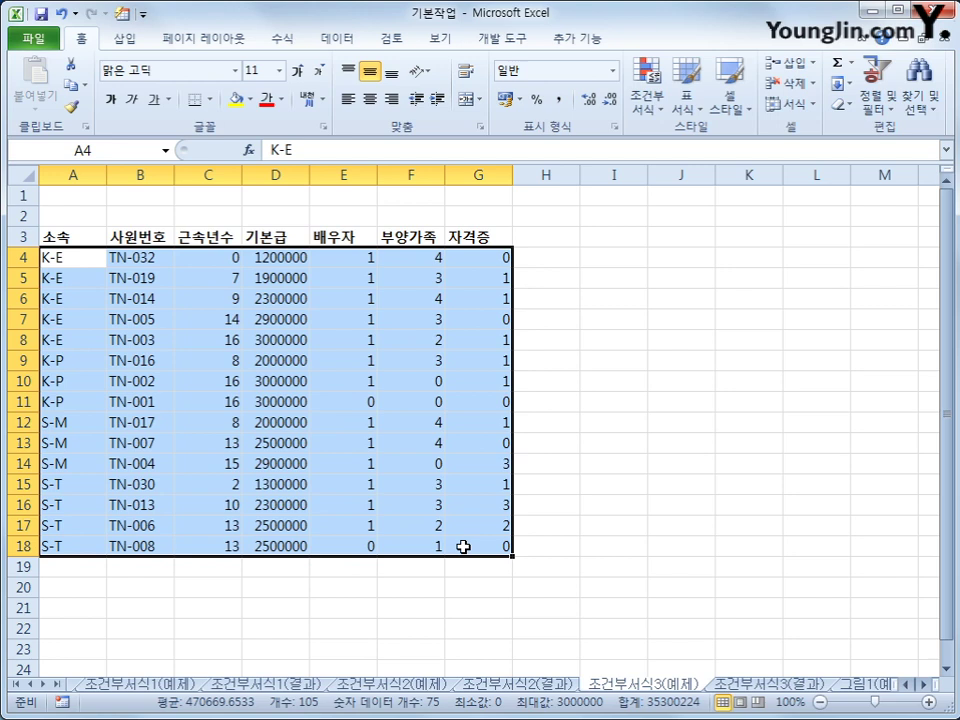
click(656, 108)
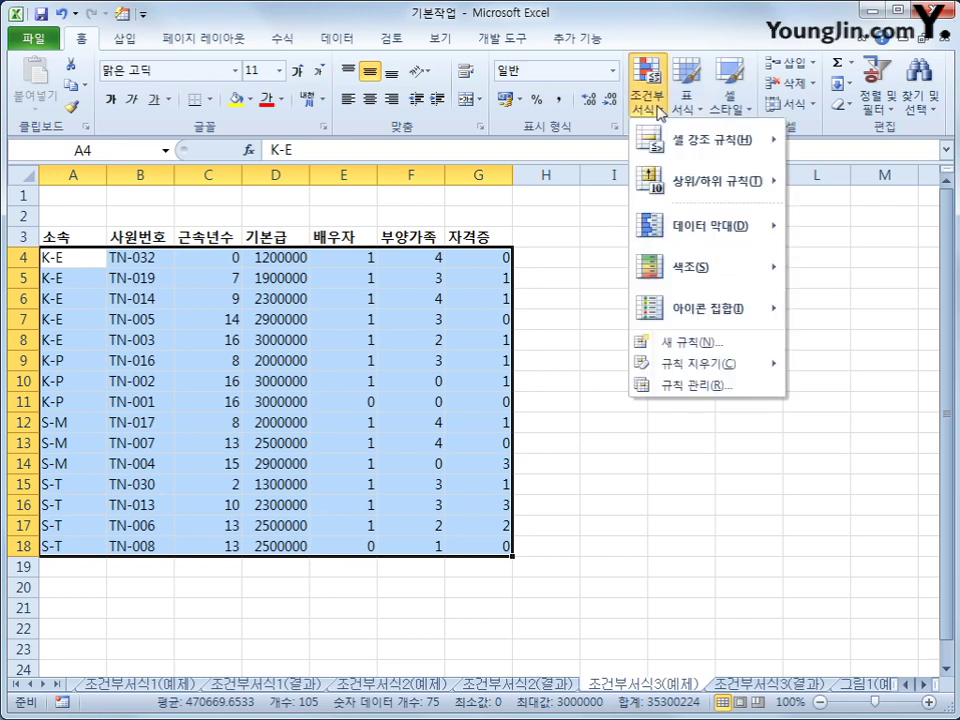
click(690, 342)
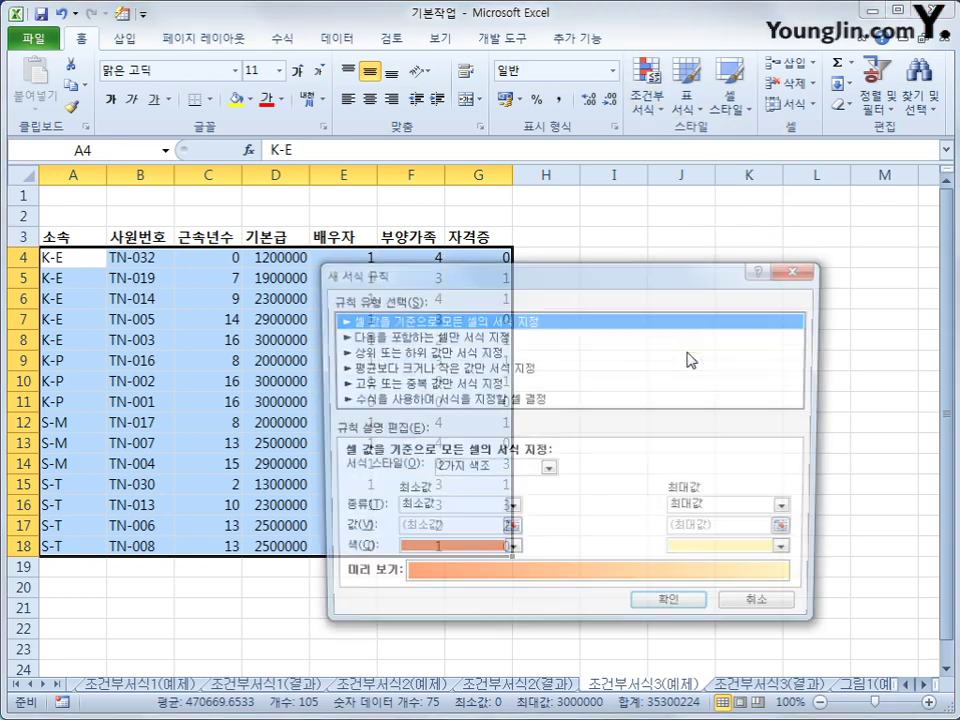
click(497, 400)
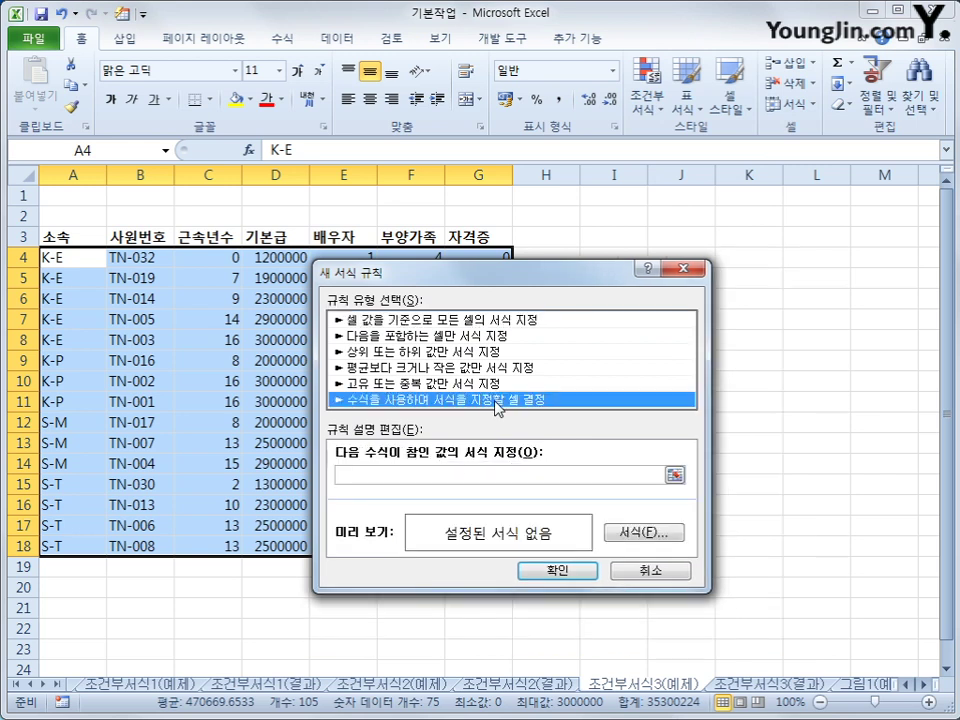
Begin the rule's formula with =and($C4>=10, to test the years of service (근속년수)
click(428, 476)
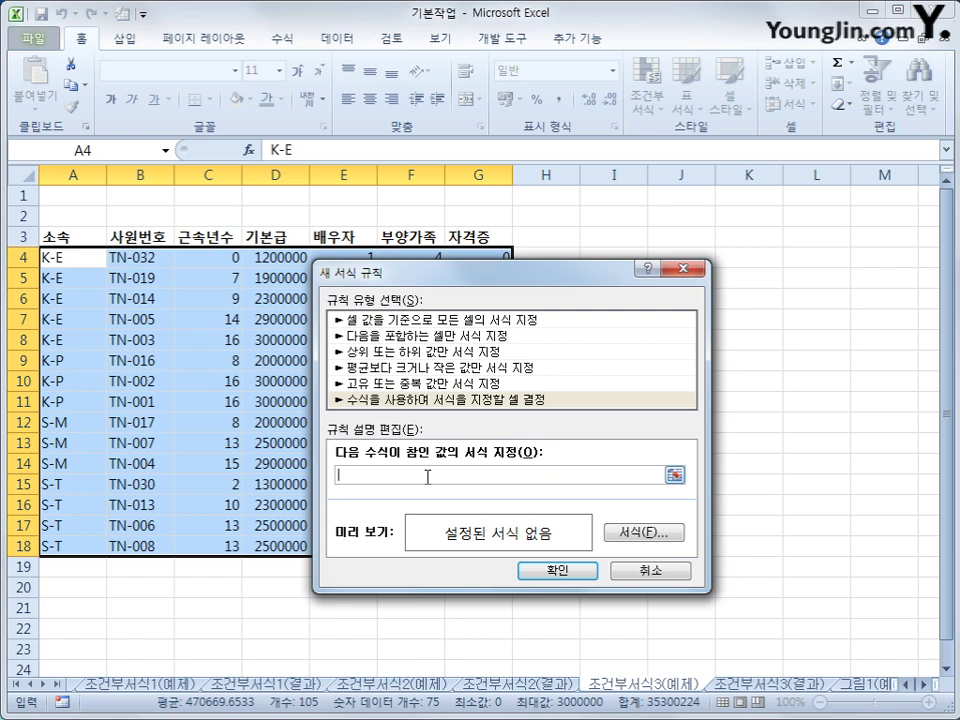
text(ㅋ)
key(BackSpace)
text(=and()
click(223, 261)
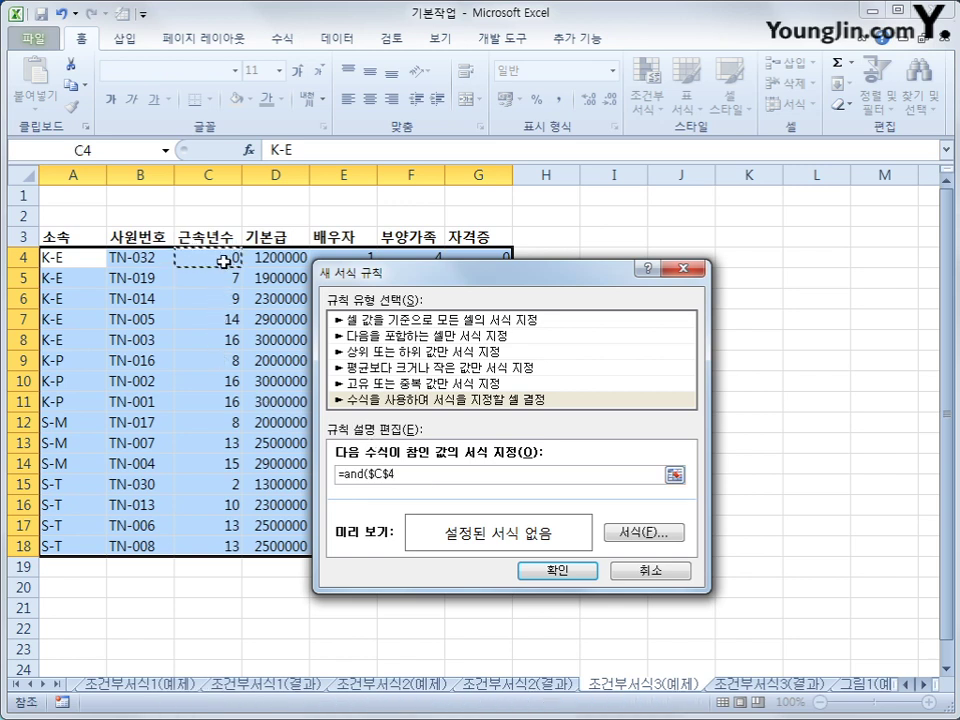
key(F4)
key(F4)
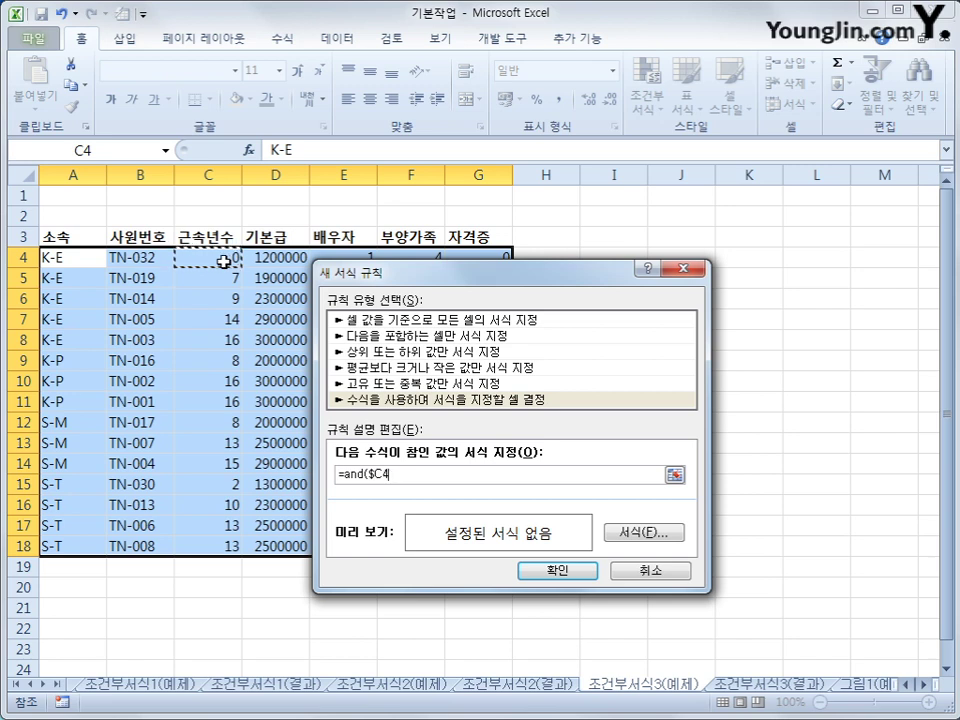
text(>=10,)
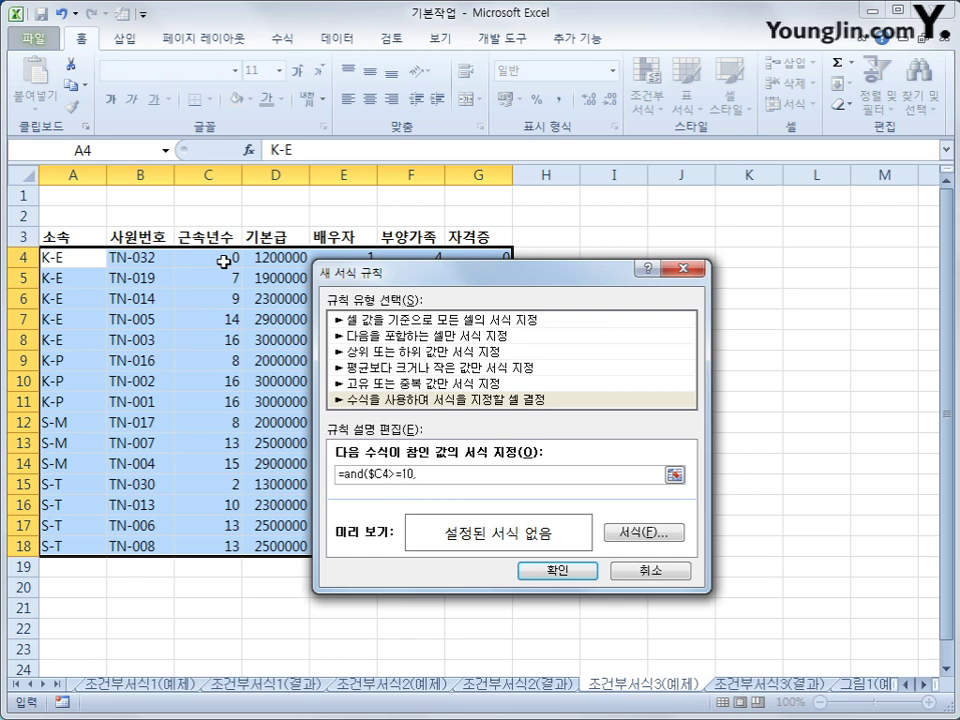
Add the certificate (자격증) condition $G4=0 and close the AND formula
click(500, 257)
drag(499, 265, 515, 334)
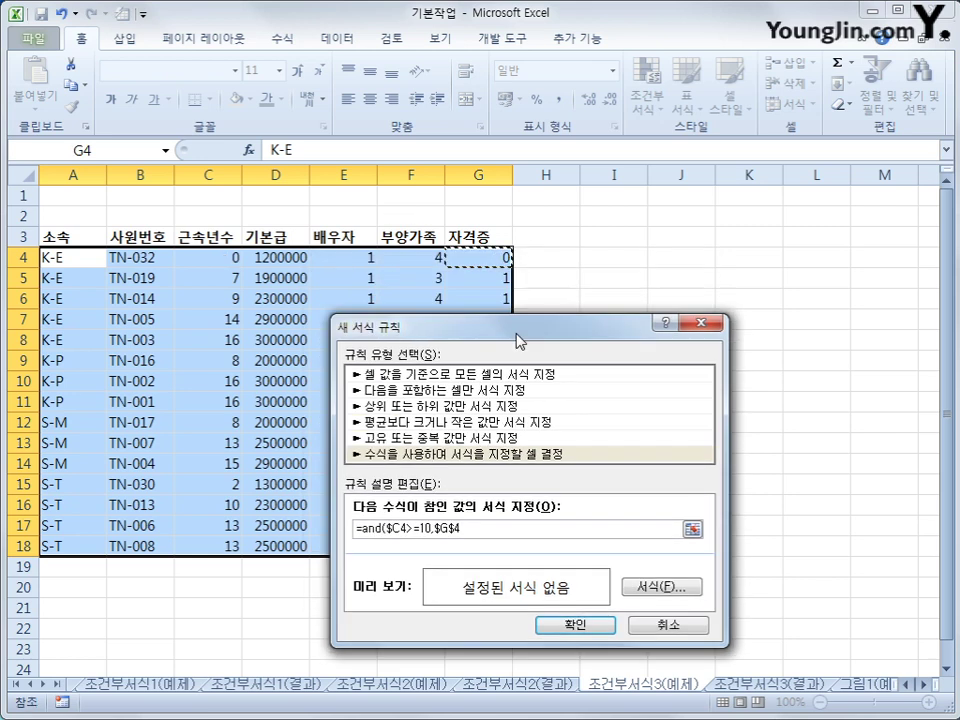
key(F4)
key(F4)
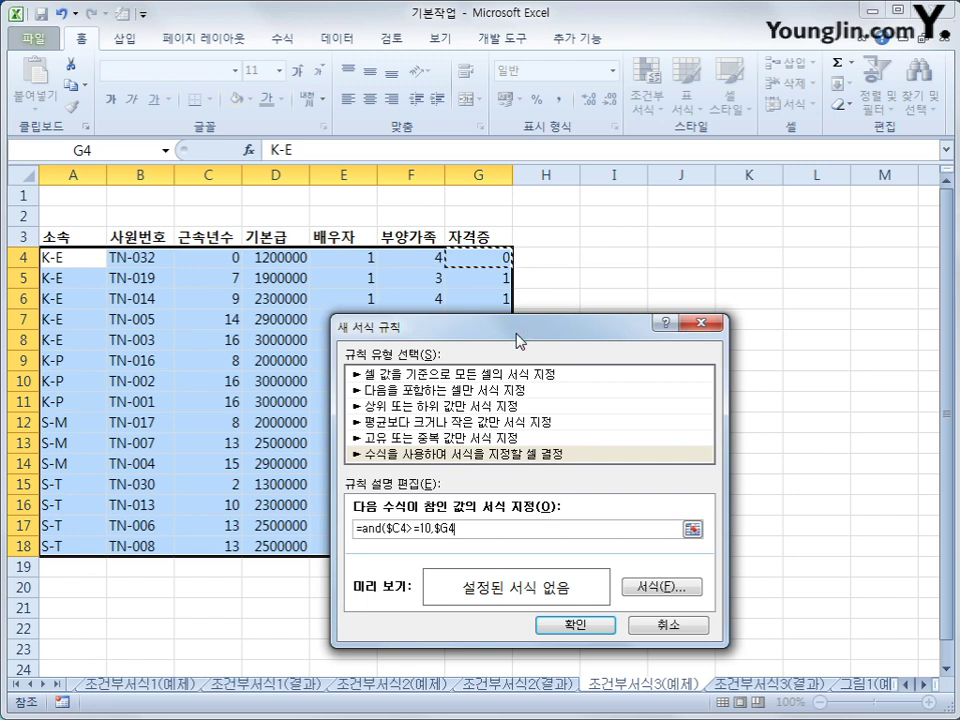
text(=0))
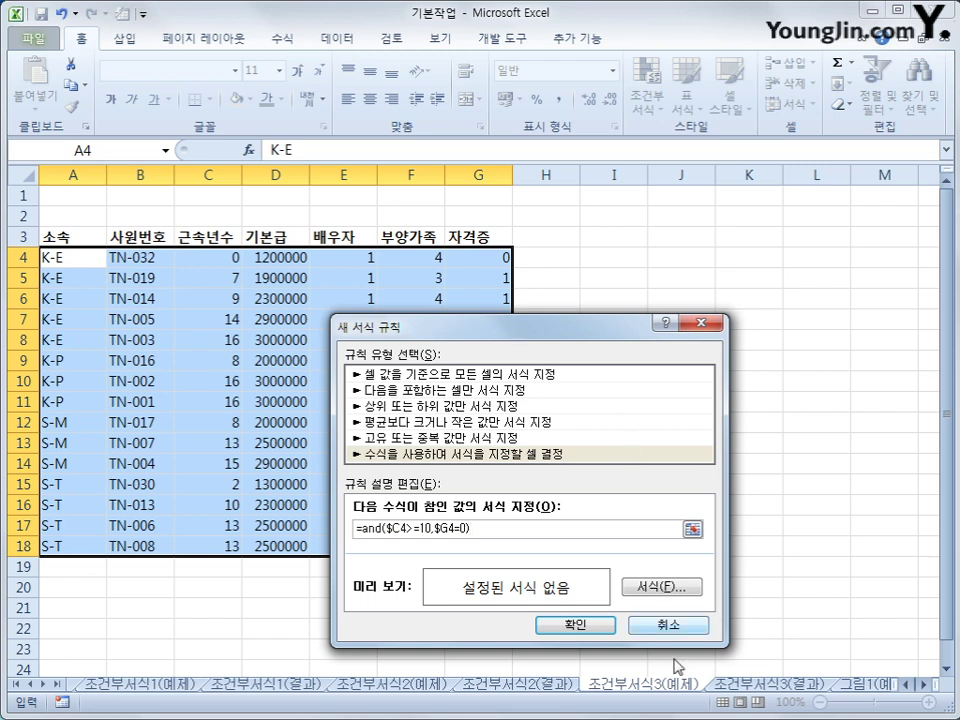
Give the rule a double underline (이중 실선) and italic (기울임꼴) font style, and apply it to the table
click(686, 590)
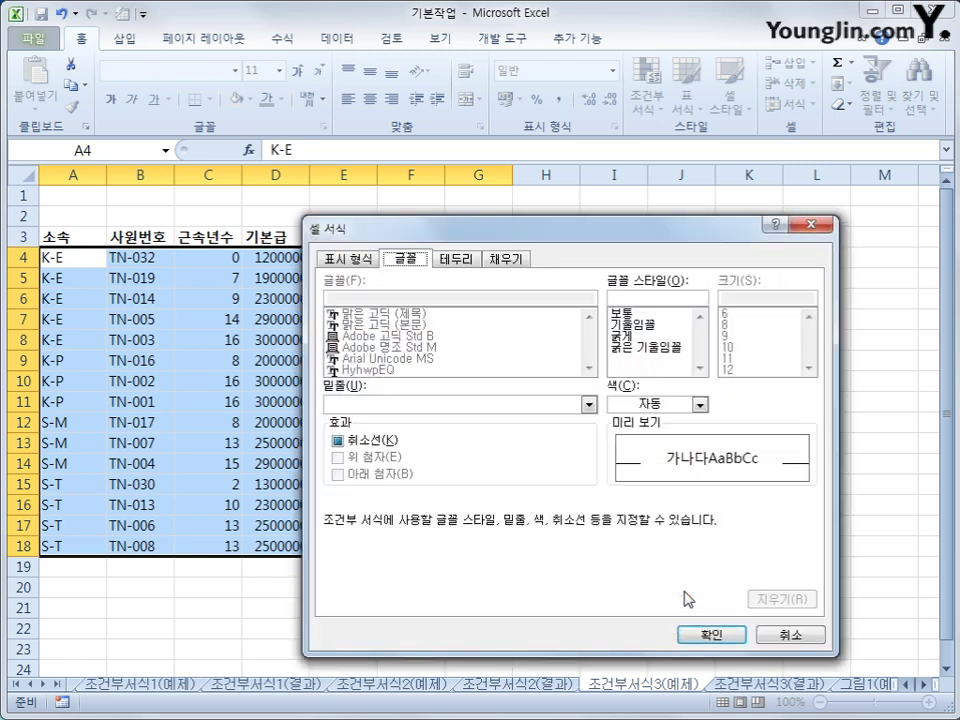
click(506, 408)
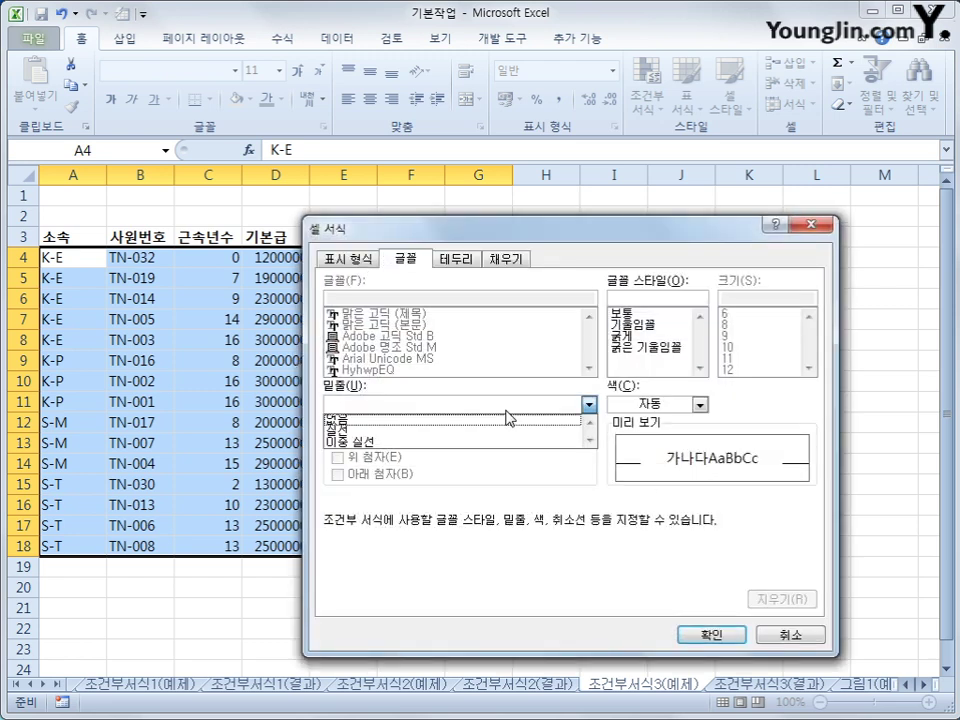
click(508, 444)
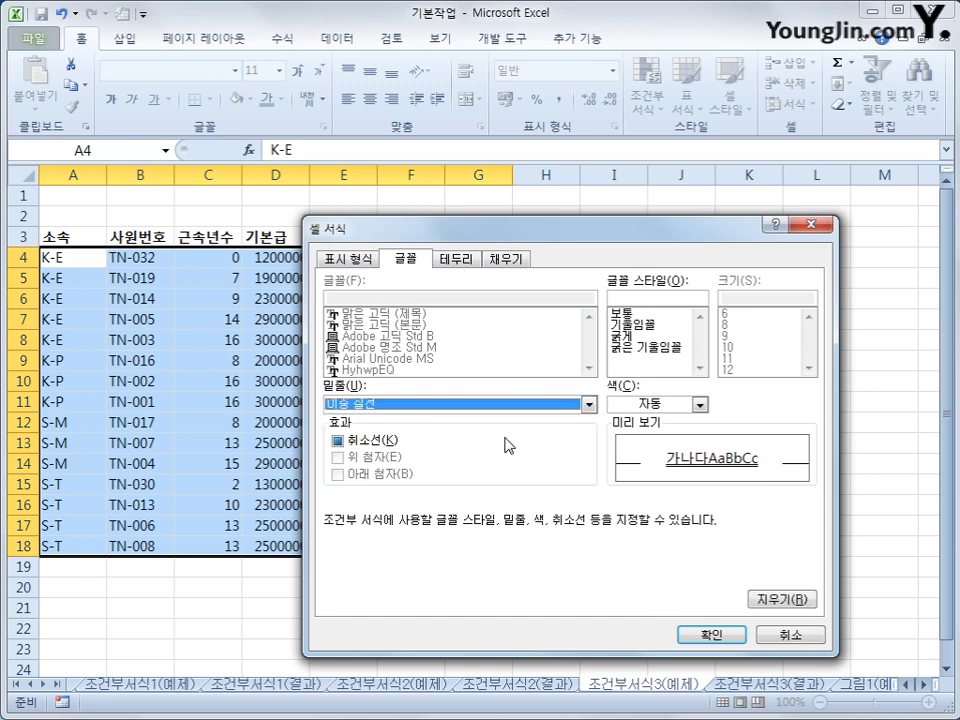
click(646, 325)
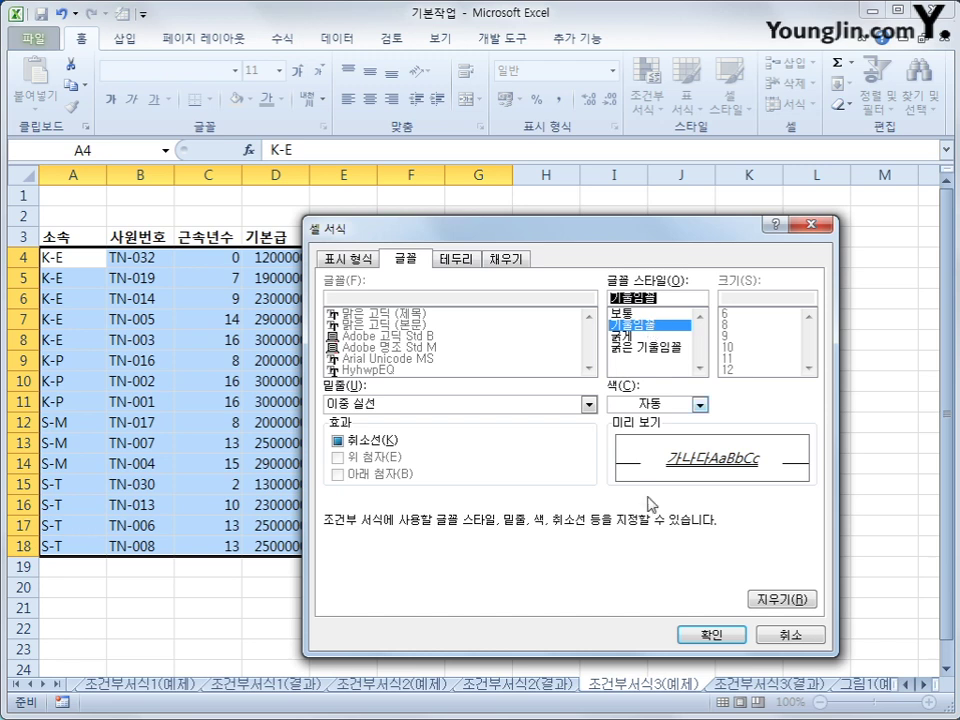
click(712, 634)
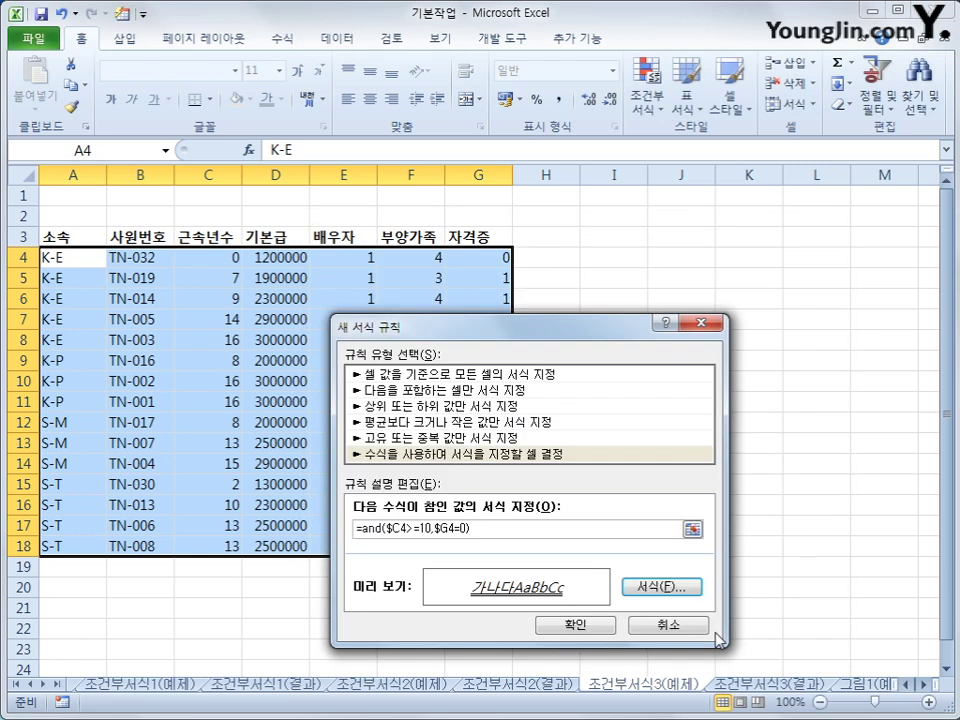
click(547, 628)
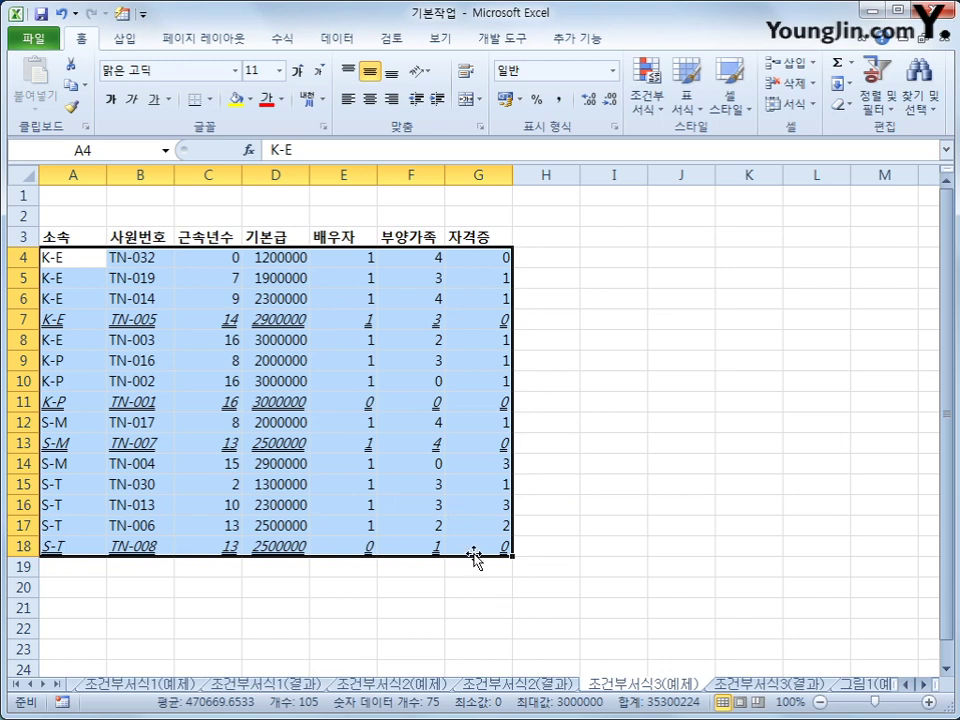
Compare the formatted employee table with the 조건부서식3(결과) sheet
click(730, 688)
click(652, 686)
click(726, 688)
click(506, 548)
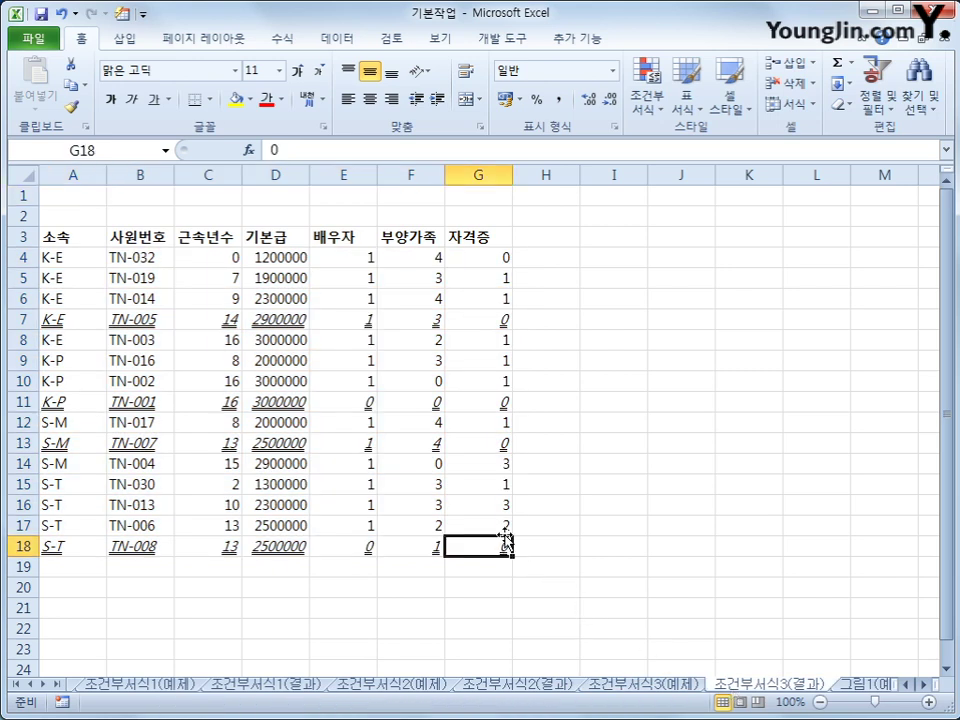